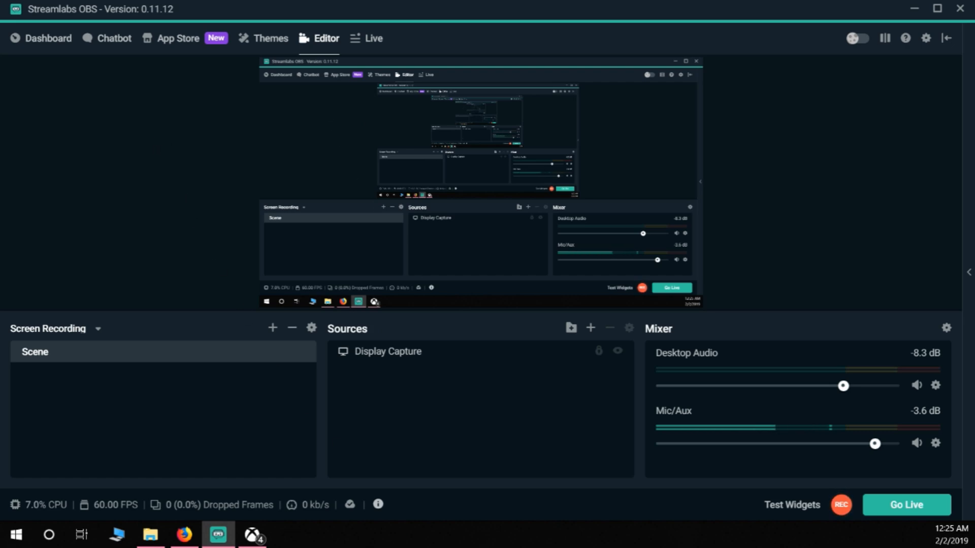
Step: Switch to Firefox to view the Streamlabs OBS download page at streamlabs.com, and minimize the browser
{"action": "left_click", "coordinate": [184, 535]}
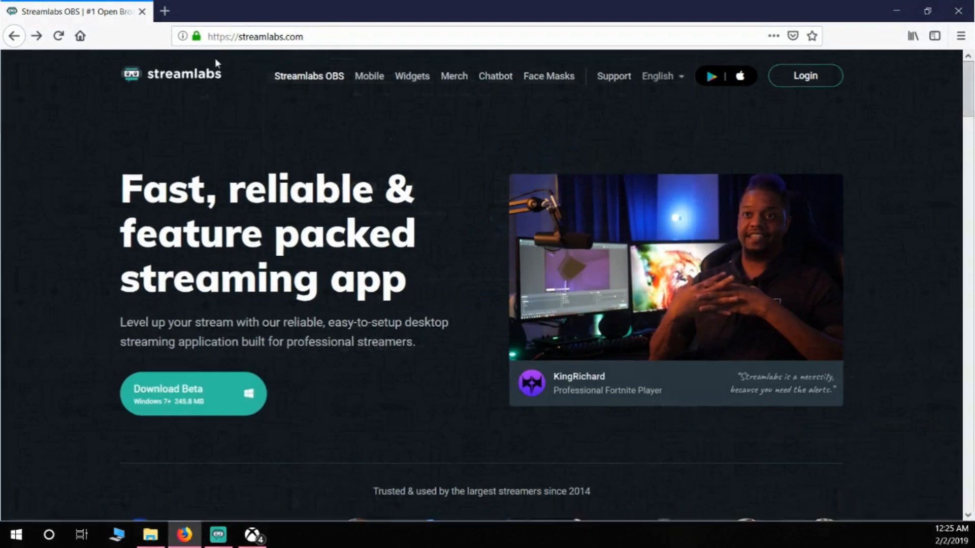
{"action": "left_click", "coordinate": [325, 36]}
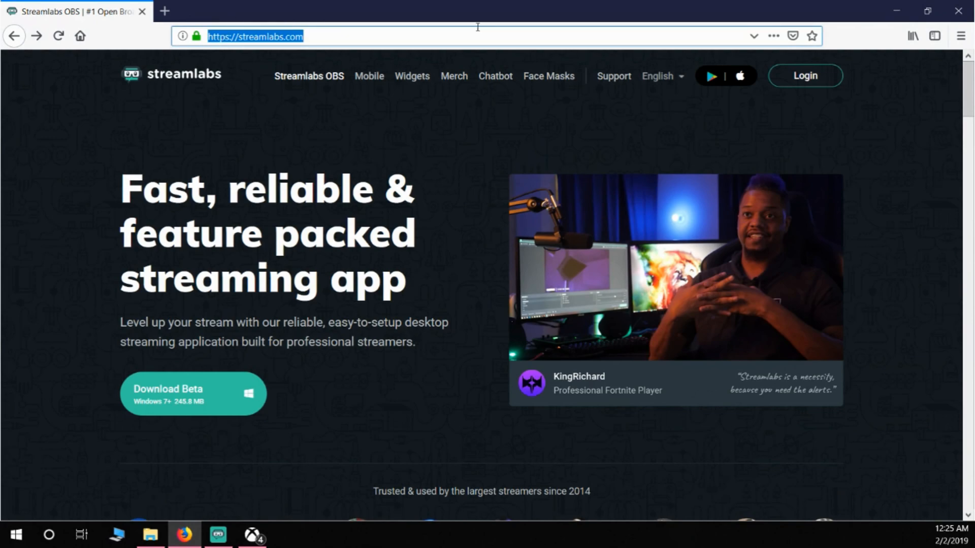
{"action": "left_click", "coordinate": [477, 135]}
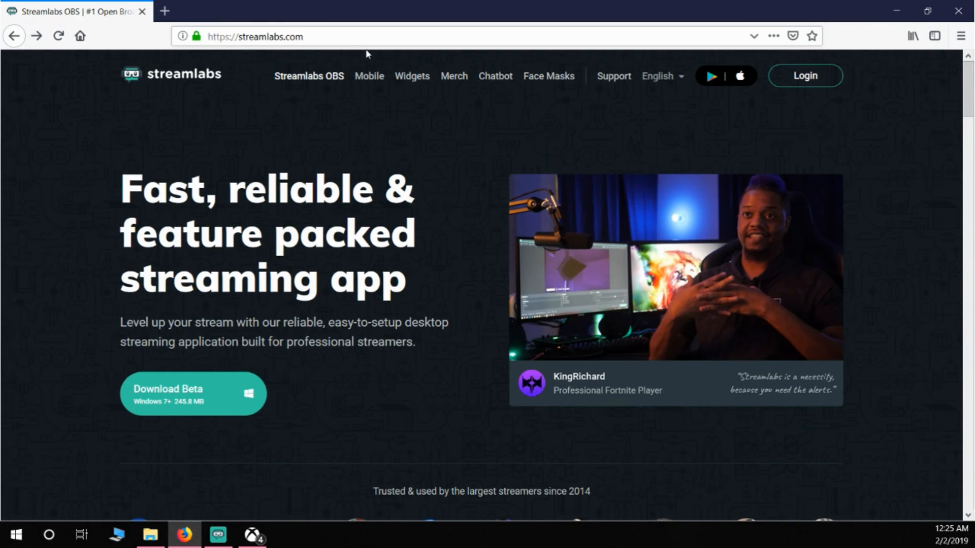
{"action": "left_click", "coordinate": [899, 14]}
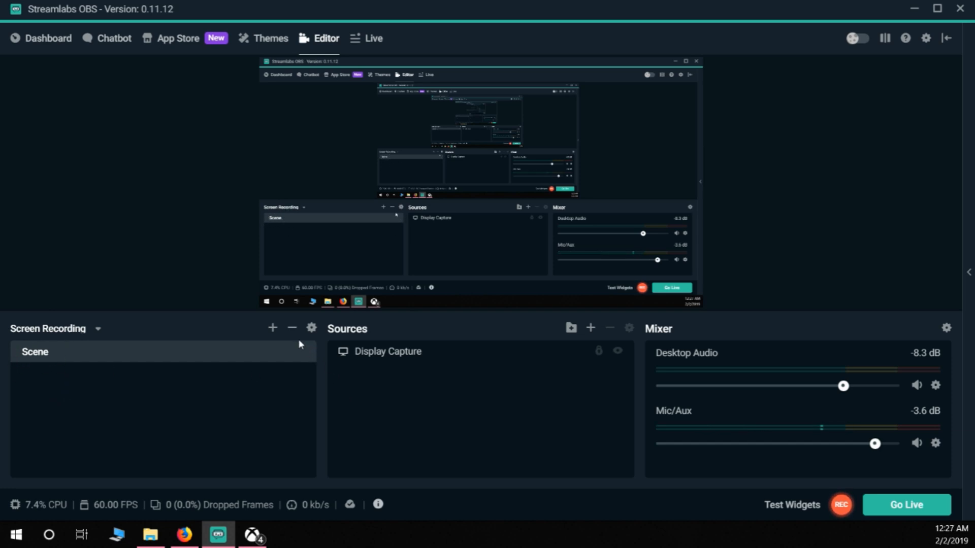
Step: Add a new Display Capture source named "Test Title" to the scene
{"action": "left_click", "coordinate": [272, 328]}
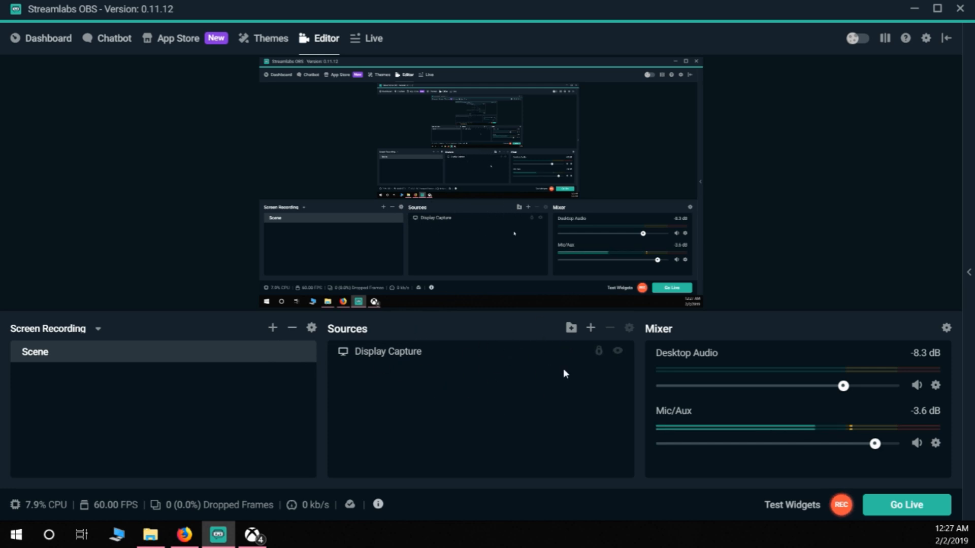
{"action": "left_click", "coordinate": [592, 330]}
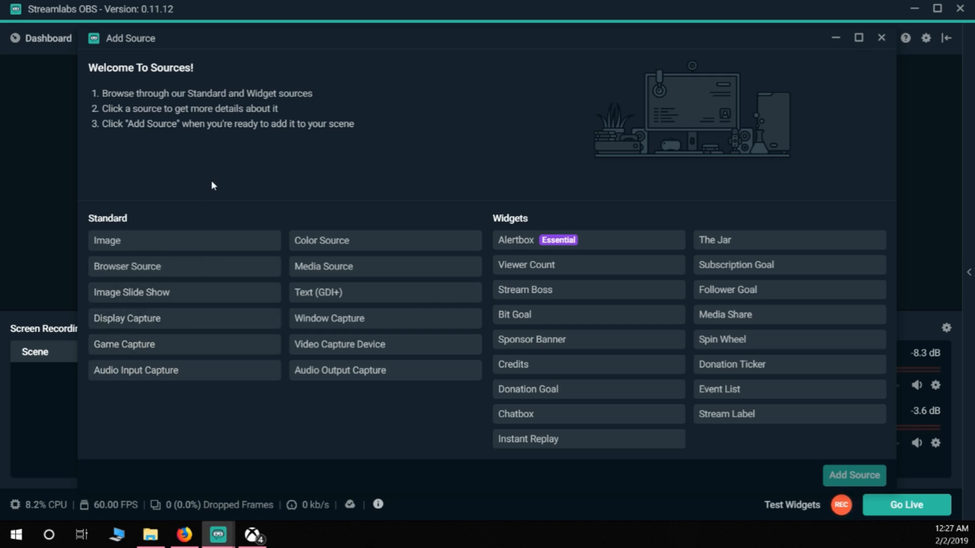
{"action": "left_click", "coordinate": [157, 323]}
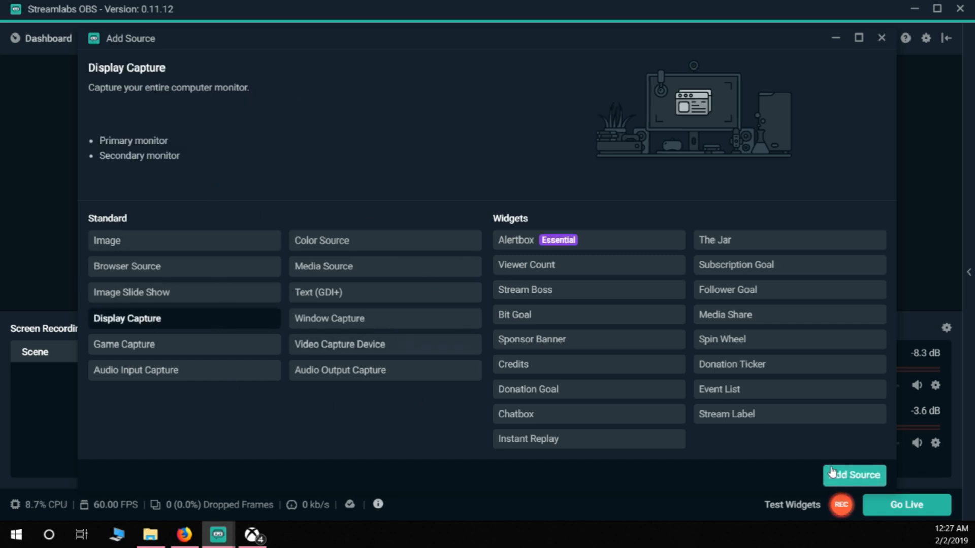
{"action": "left_click", "coordinate": [856, 478]}
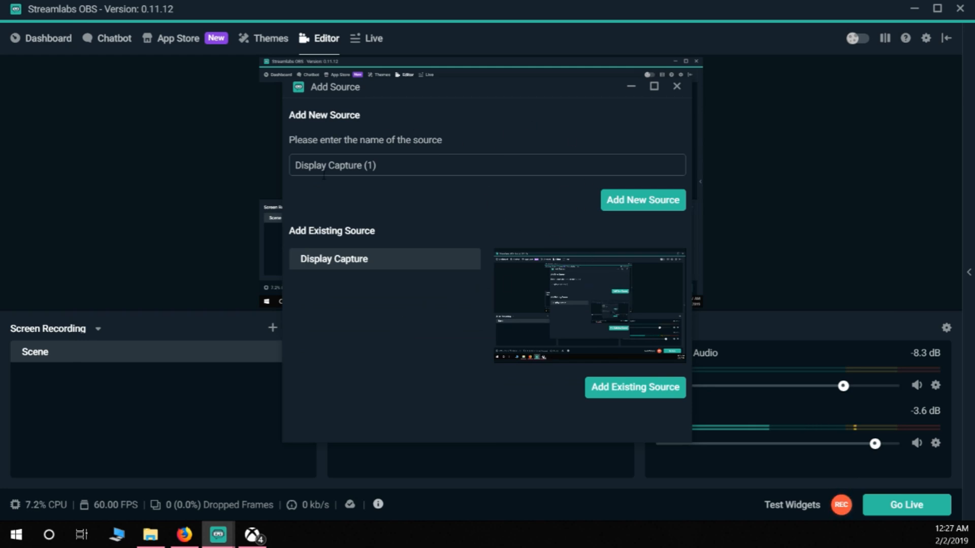
{"action": "left_click_drag", "start_coordinate": [315, 168], "coordinate": [378, 168]}
{"action": "left_click", "coordinate": [407, 168]}
{"action": "key", "text": "ctrl+a"}
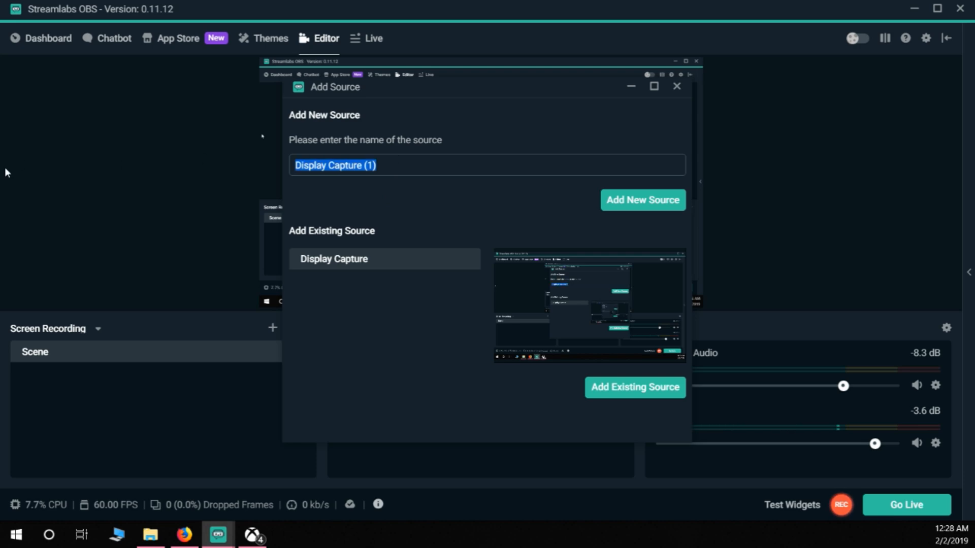
{"action": "type", "text": "Test T"}
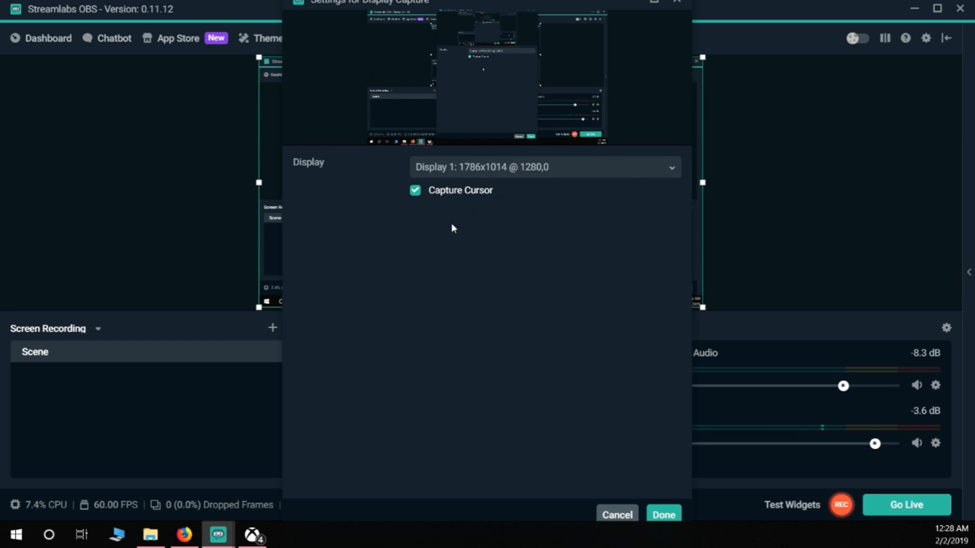
Step: Toggle Capture Cursor off and back on for the new display capture, and accept its settings
{"action": "left_click", "coordinate": [423, 191]}
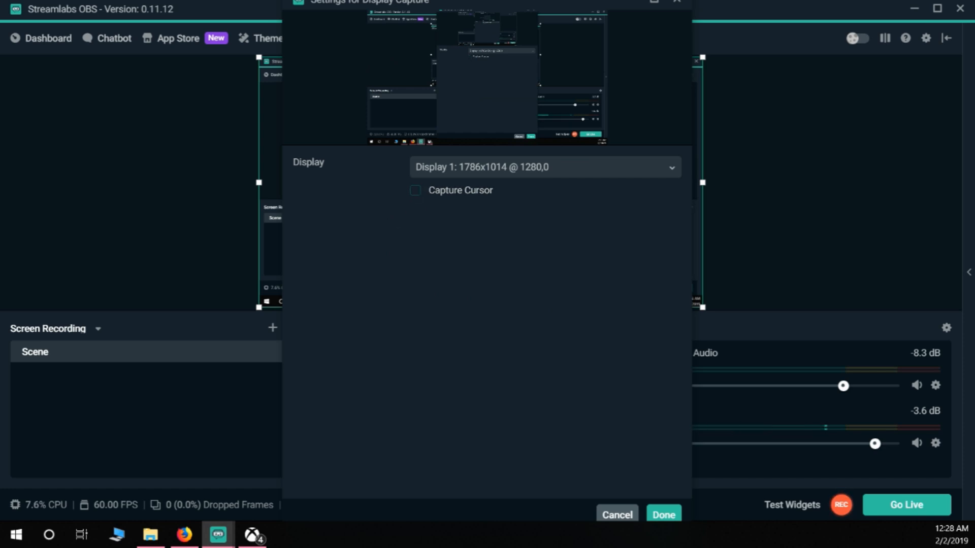
{"action": "left_click", "coordinate": [415, 192]}
{"action": "left_click", "coordinate": [664, 514]}
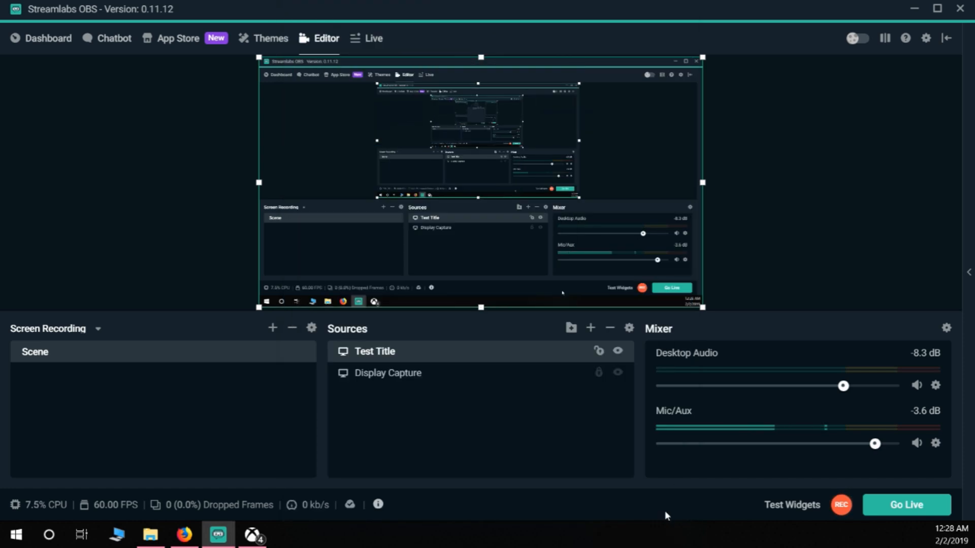
Step: Try shrinking the Test Title capture towards the canvas's upper-right corner, stretch it back over the full canvas and deselect it
{"action": "left_click", "coordinate": [380, 379]}
{"action": "left_click", "coordinate": [378, 357]}
{"action": "left_click", "coordinate": [381, 377]}
{"action": "left_click", "coordinate": [377, 355]}
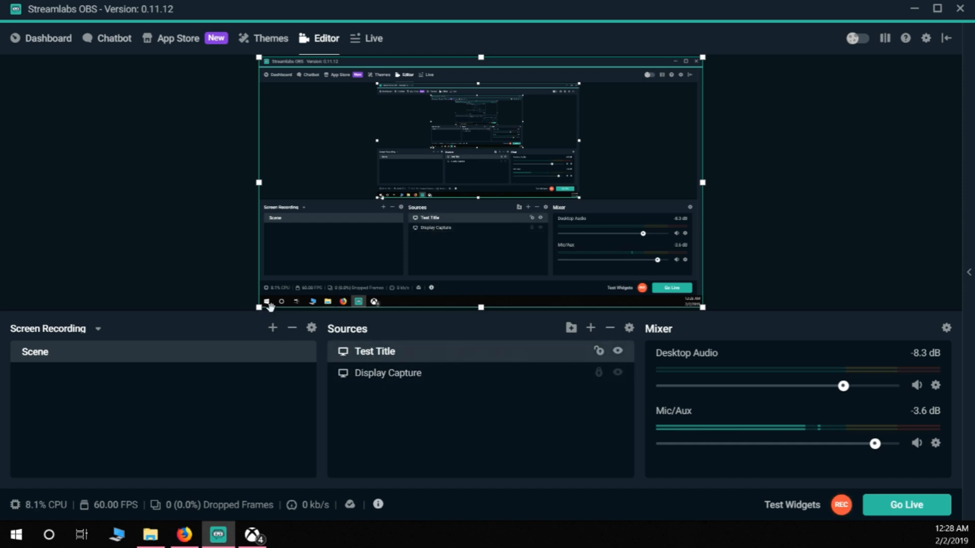
{"action": "left_click_drag", "start_coordinate": [261, 309], "coordinate": [619, 145]}
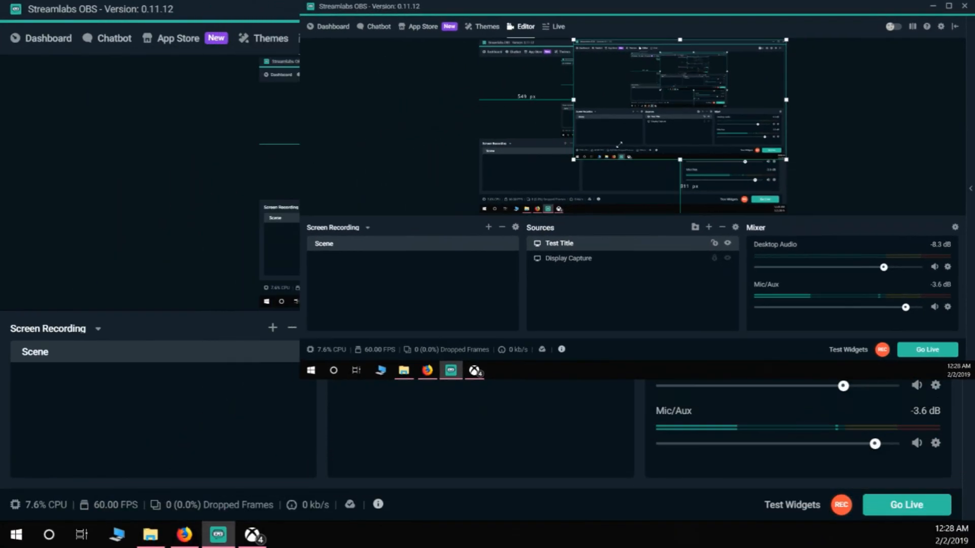
{"action": "left_click", "coordinate": [563, 259]}
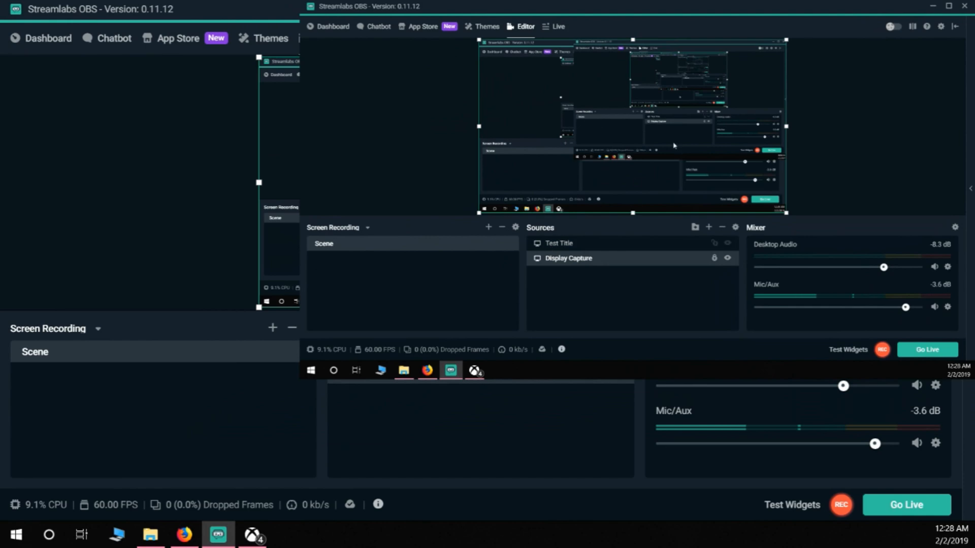
{"action": "left_click", "coordinate": [556, 243]}
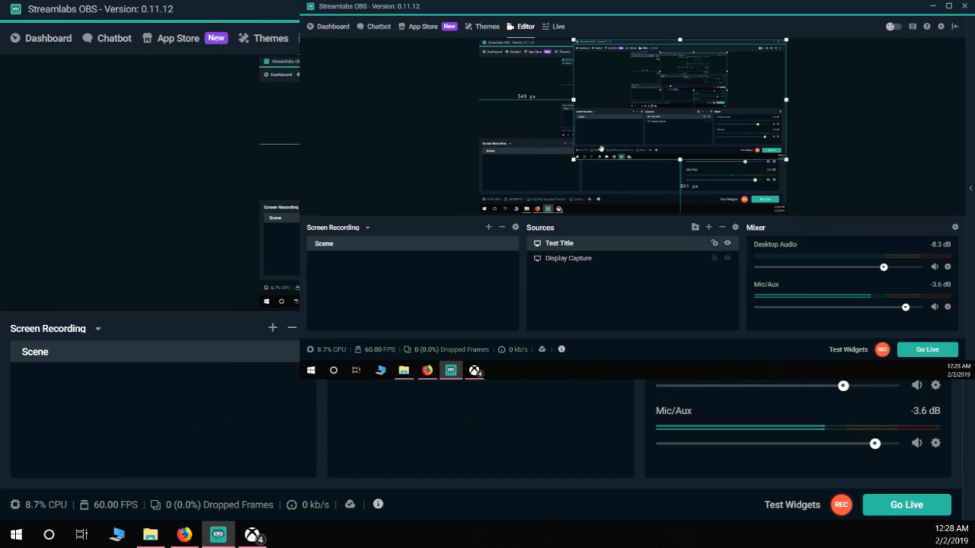
{"action": "left_click_drag", "start_coordinate": [572, 161], "coordinate": [334, 245]}
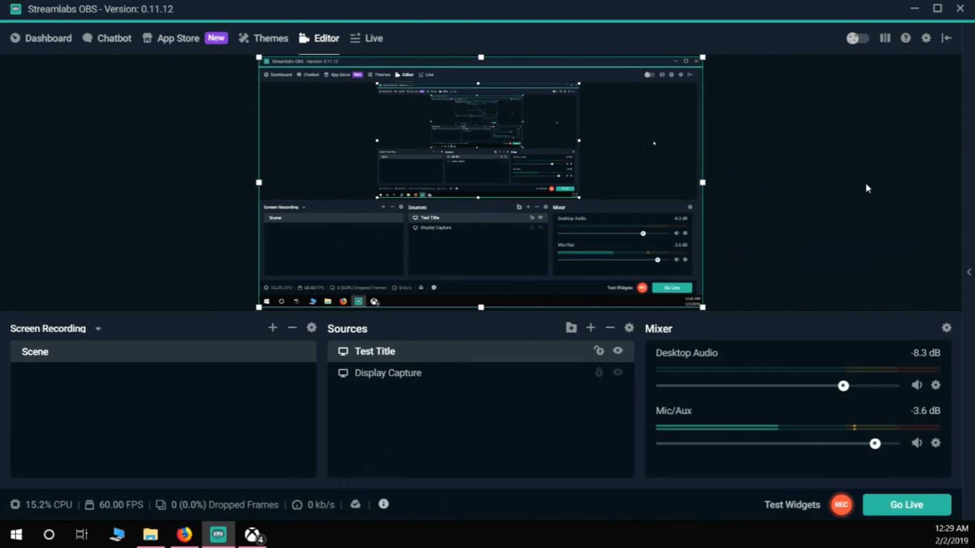
{"action": "left_click", "coordinate": [867, 186]}
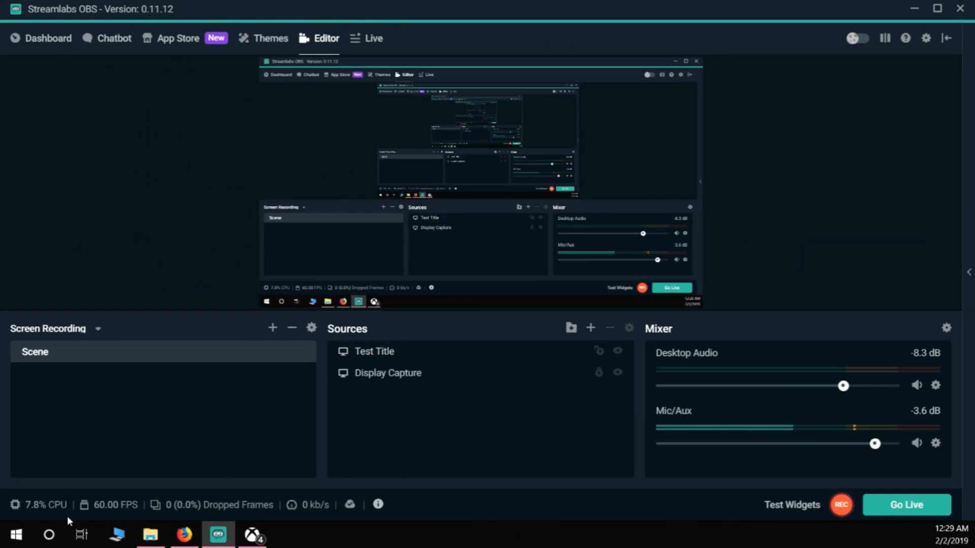
Step: Switch to the Xbox app, return it to its home page and minimize it
{"action": "left_click", "coordinate": [252, 534]}
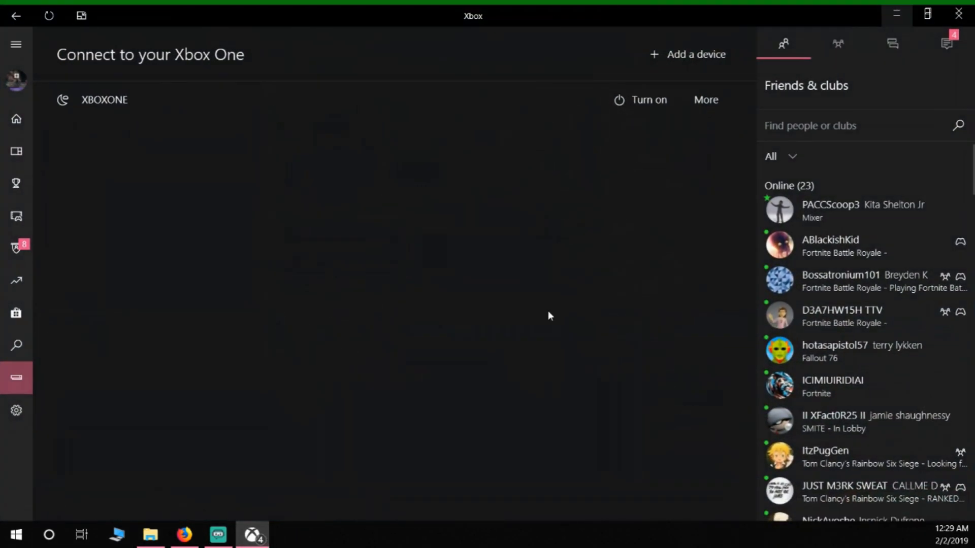
{"action": "left_click", "coordinate": [30, 115]}
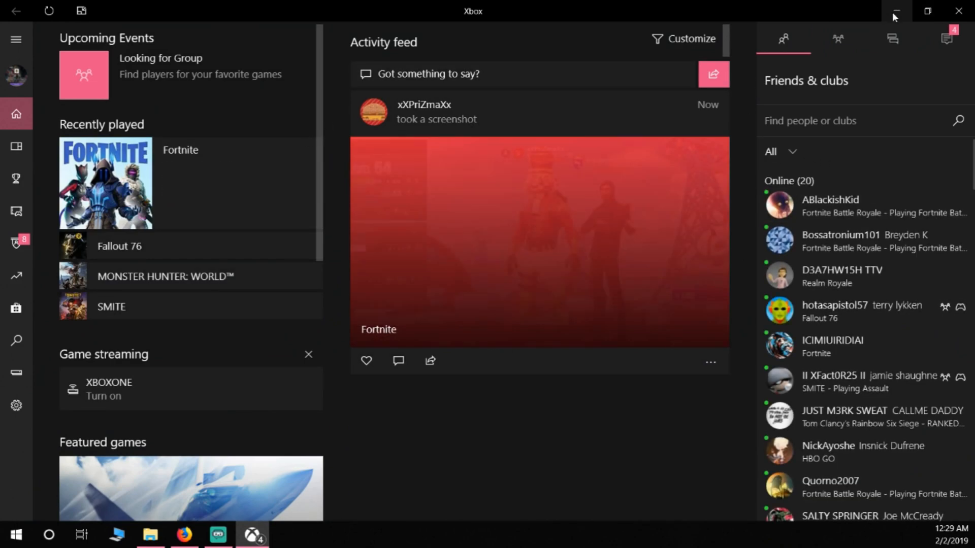
{"action": "left_click", "coordinate": [895, 11]}
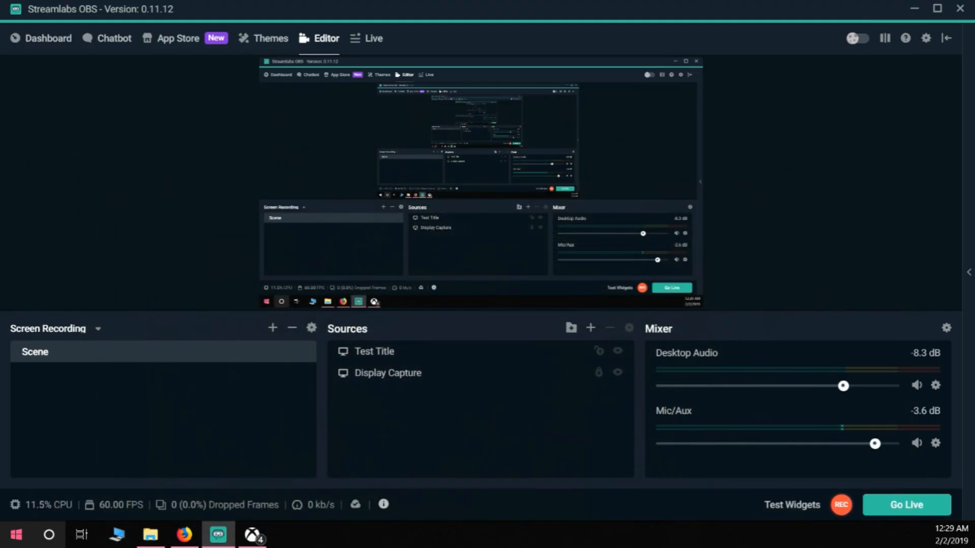
Step: Find the Xbox app through the Windows search and open it
{"action": "left_click", "coordinate": [49, 534]}
{"action": "type", "text": "xox"}
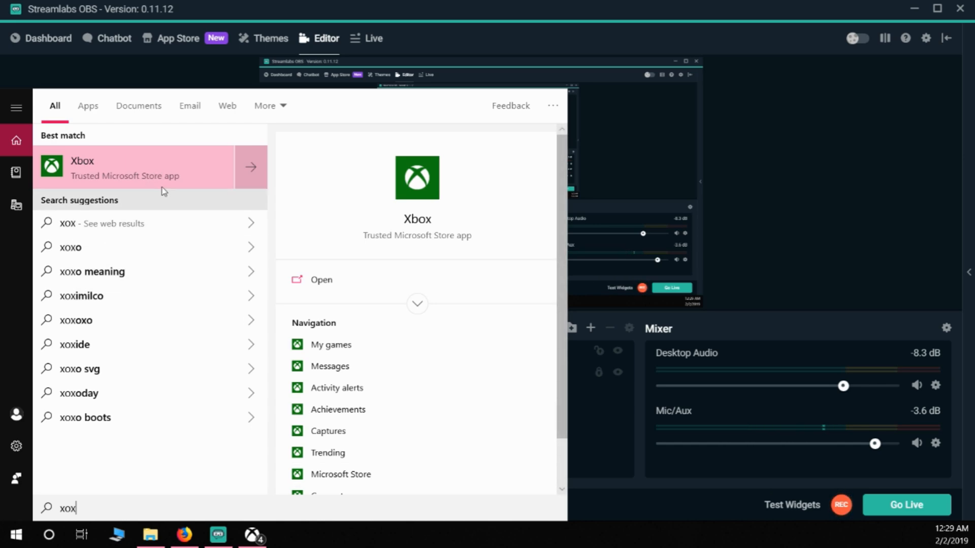
{"action": "left_click", "coordinate": [79, 175]}
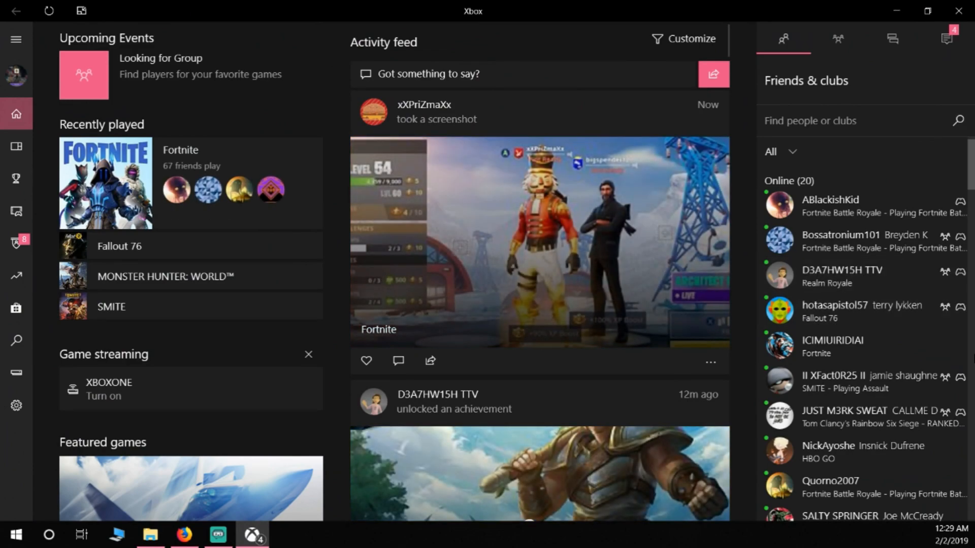
Step: Examine the Xbox app's home page and its console connection page, and switch back to Streamlabs OBS
{"action": "scroll", "coordinate": [465, 271], "scroll_direction": "down", "scroll_amount": 5}
{"action": "scroll", "coordinate": [464, 271], "scroll_direction": "up", "scroll_amount": 5}
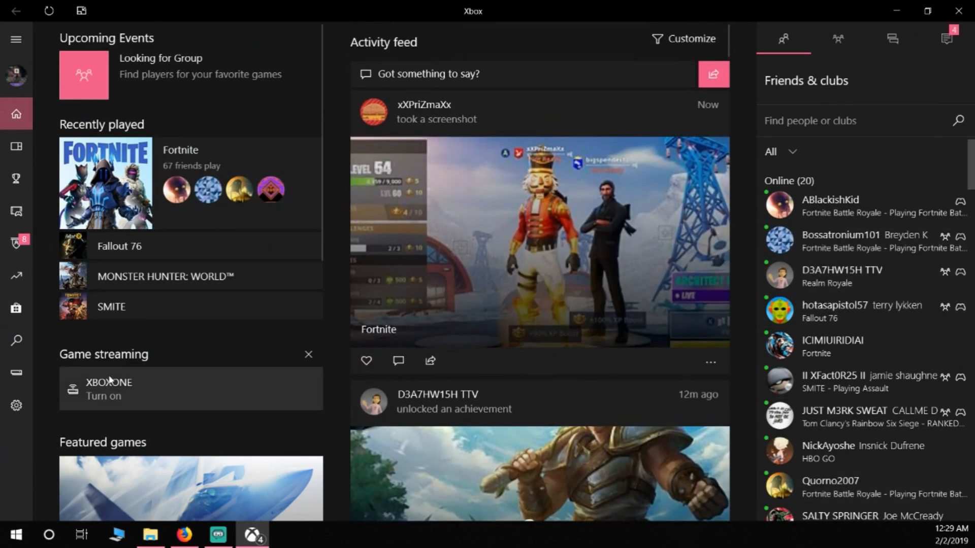
{"action": "scroll", "coordinate": [218, 359], "scroll_direction": "down", "scroll_amount": 5}
{"action": "scroll", "coordinate": [226, 331], "scroll_direction": "up", "scroll_amount": 5}
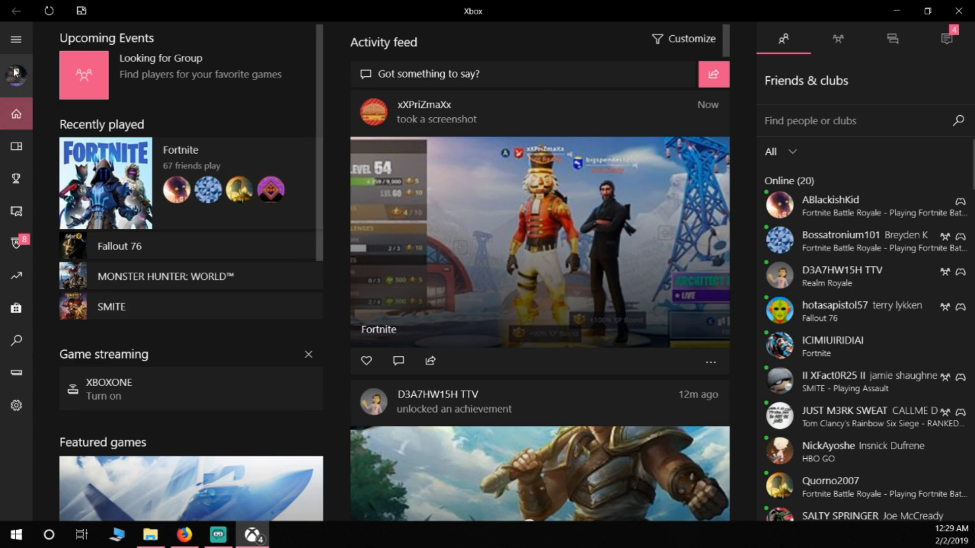
{"action": "left_click", "coordinate": [16, 376]}
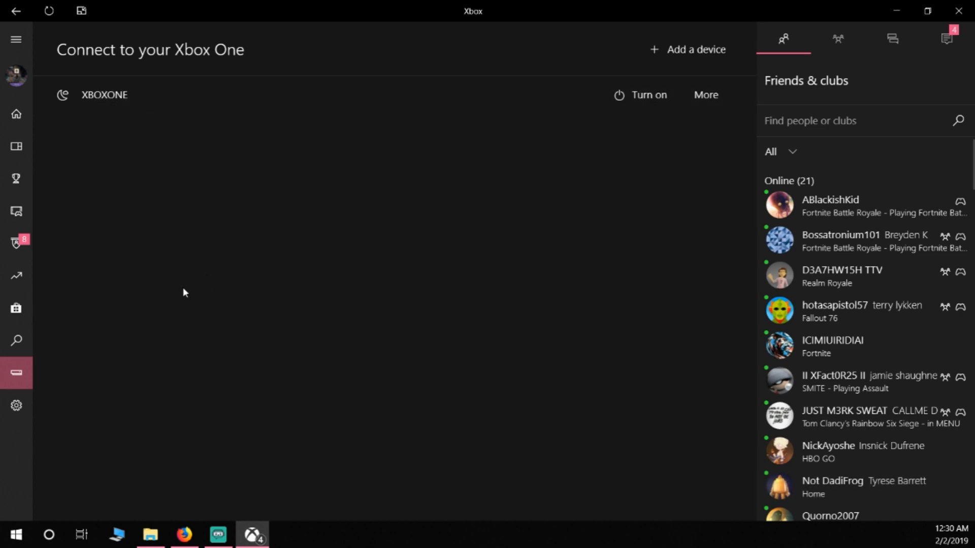
{"action": "left_click", "coordinate": [896, 10]}
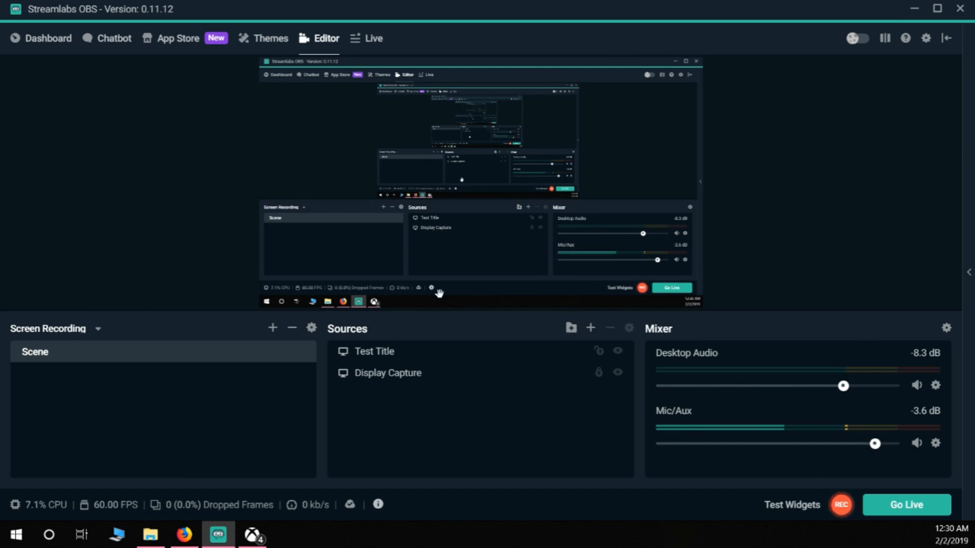
{"action": "left_click", "coordinate": [252, 534]}
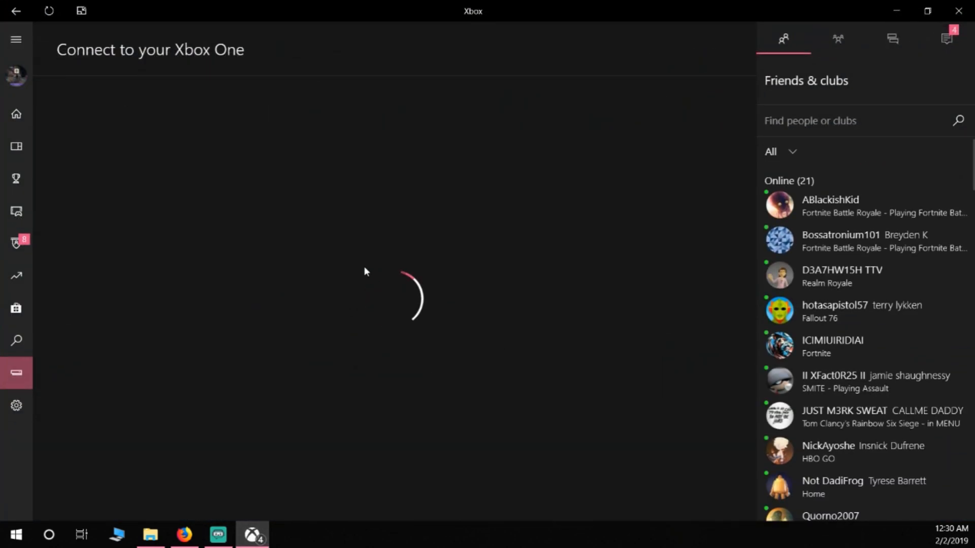
{"action": "left_click", "coordinate": [220, 533]}
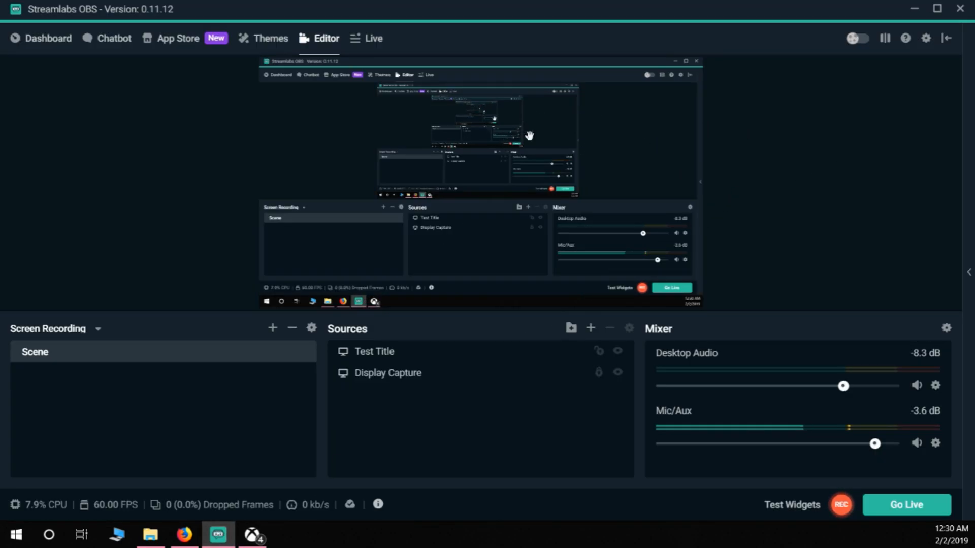
Step: Start going live to open the stream info, and review the stream title
{"action": "left_click", "coordinate": [889, 509]}
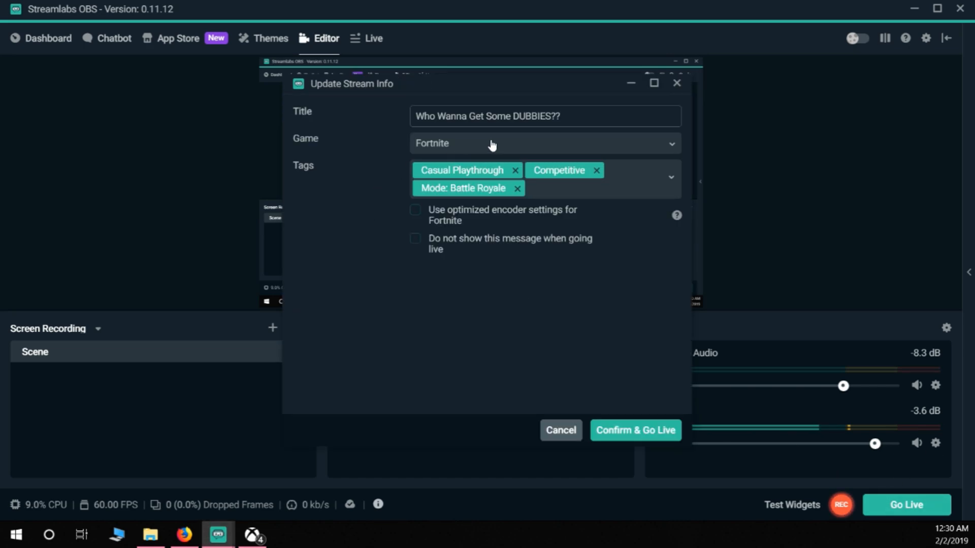
{"action": "left_click_drag", "start_coordinate": [561, 116], "coordinate": [390, 116]}
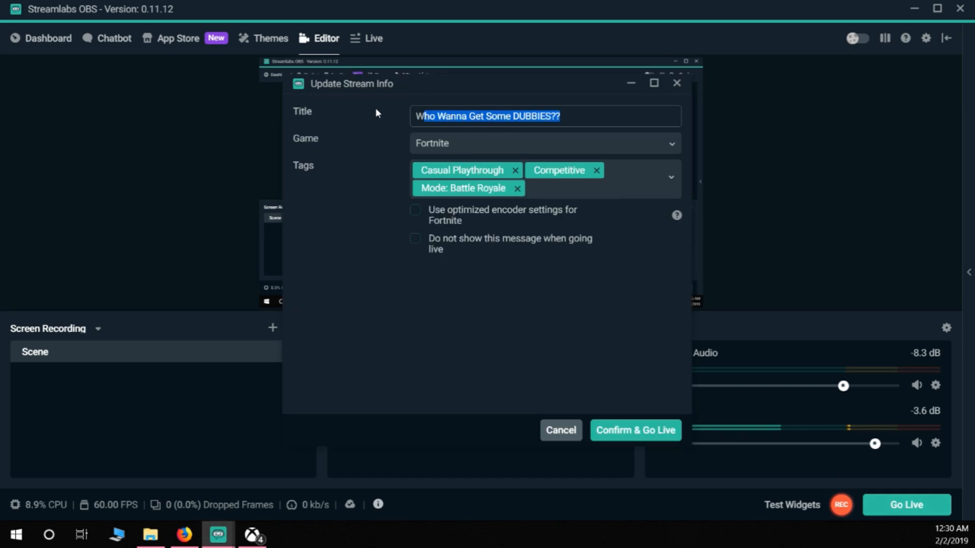
{"action": "left_click", "coordinate": [603, 113]}
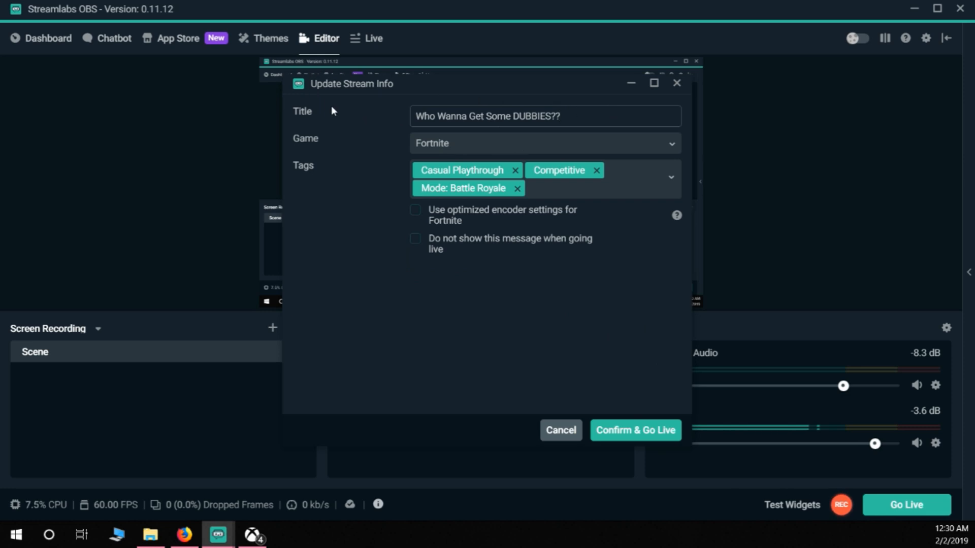
Step: Search the stream's game list for "fall", browse the matches and close the list without choosing one
{"action": "left_click", "coordinate": [445, 149]}
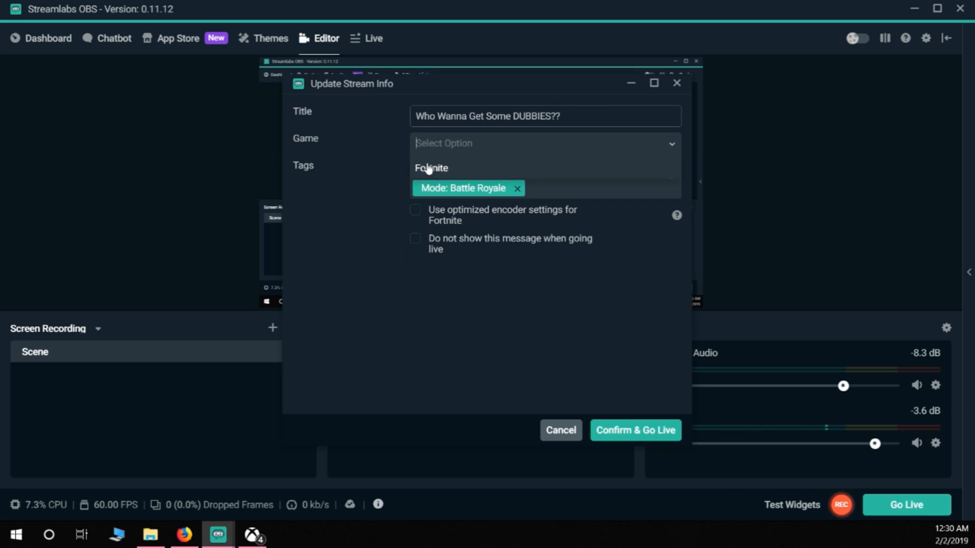
{"action": "type", "text": "fall"}
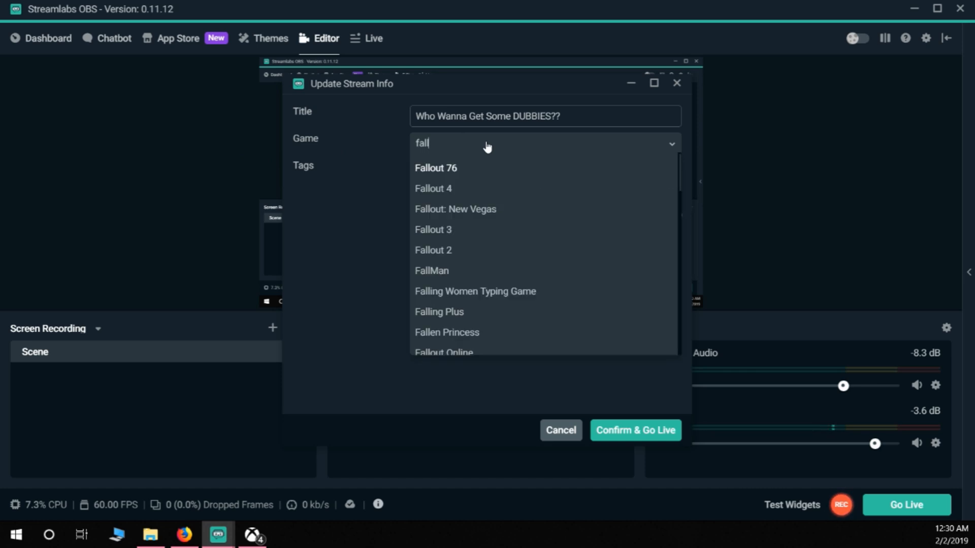
{"action": "scroll", "coordinate": [538, 325], "scroll_direction": "down", "scroll_amount": 6}
{"action": "scroll", "coordinate": [548, 315], "scroll_direction": "up", "scroll_amount": 5}
{"action": "left_click", "coordinate": [546, 310]}
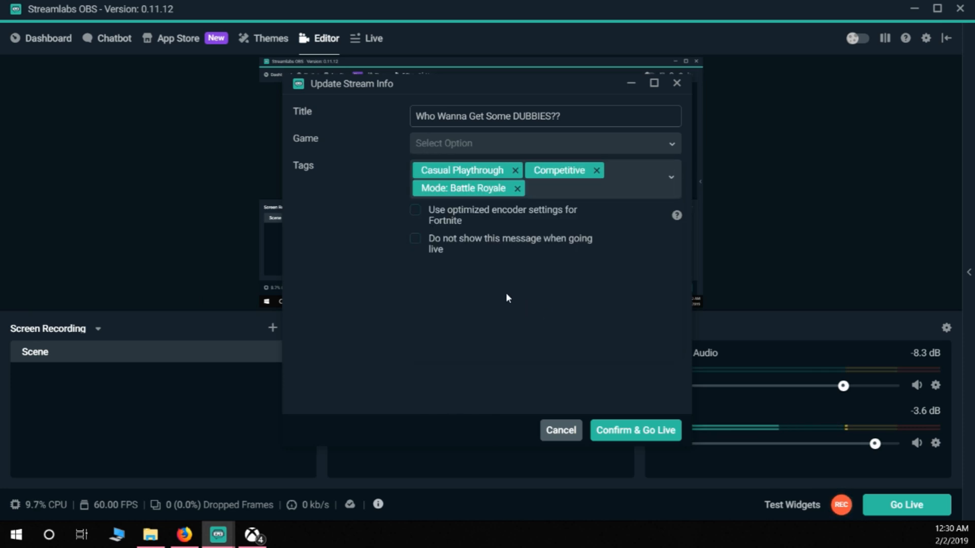
Step: Search the stream's game list for "fortnite" and set the game to Fortnite
{"action": "left_click", "coordinate": [466, 153]}
{"action": "type", "text": "fortnite"}
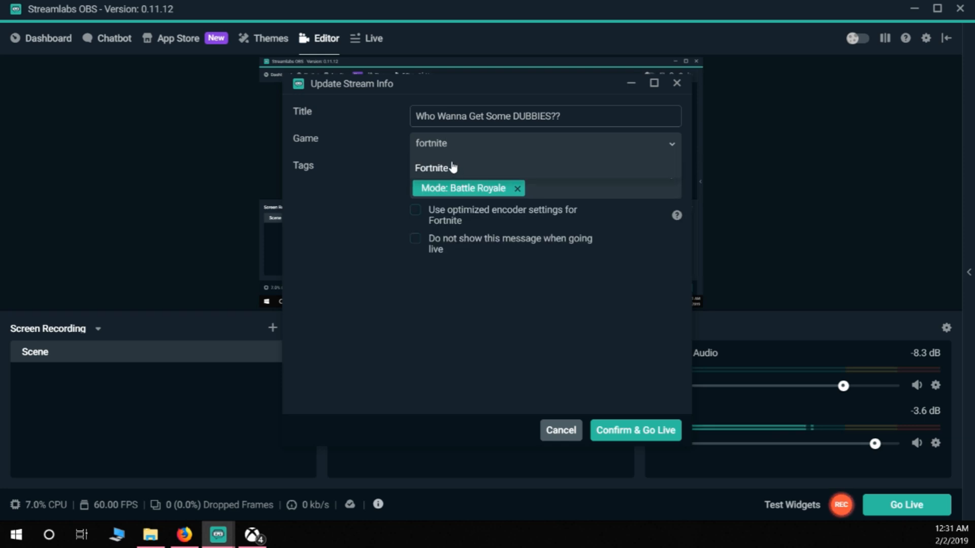
{"action": "left_click", "coordinate": [454, 168]}
{"action": "left_click", "coordinate": [448, 151]}
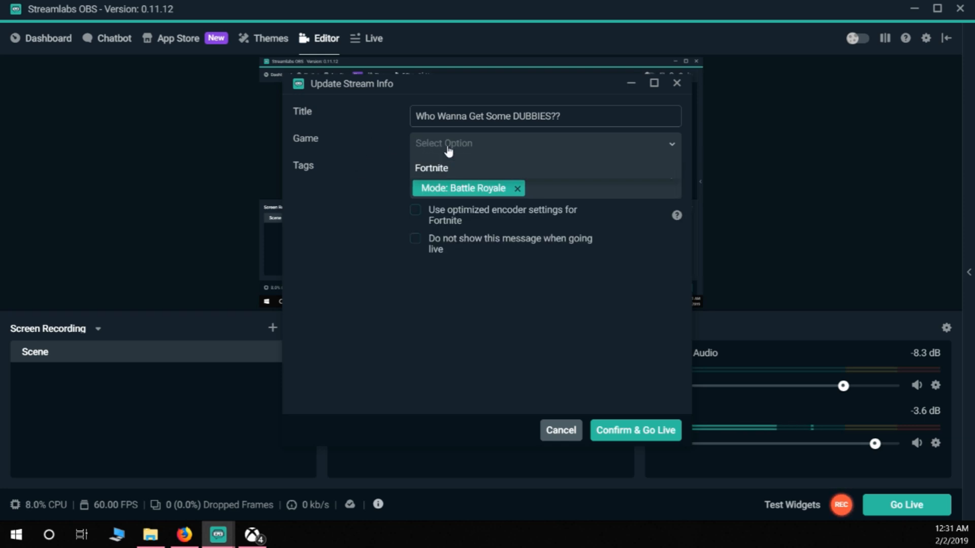
{"action": "left_click", "coordinate": [440, 172]}
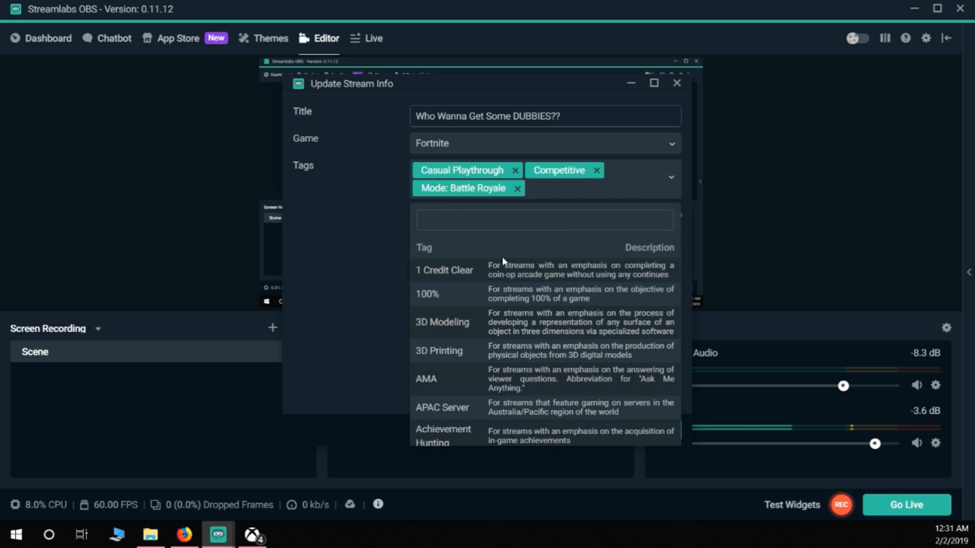
Step: Browse the available stream tags and their descriptions, and close the tag list without adding any
{"action": "scroll", "coordinate": [548, 330], "scroll_direction": "down", "scroll_amount": 10}
{"action": "scroll", "coordinate": [567, 375], "scroll_direction": "down", "scroll_amount": 20}
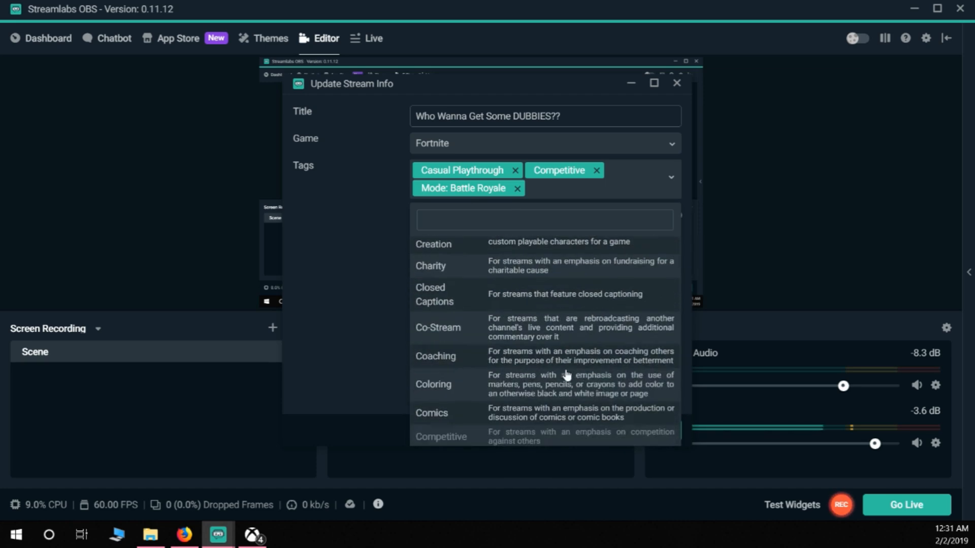
{"action": "scroll", "coordinate": [567, 375], "scroll_direction": "down", "scroll_amount": 20}
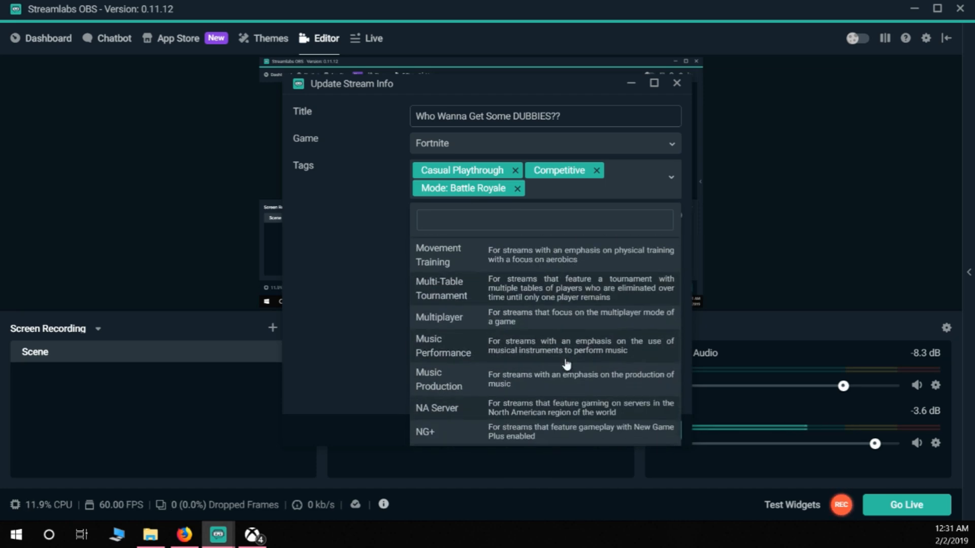
{"action": "left_click", "coordinate": [362, 266]}
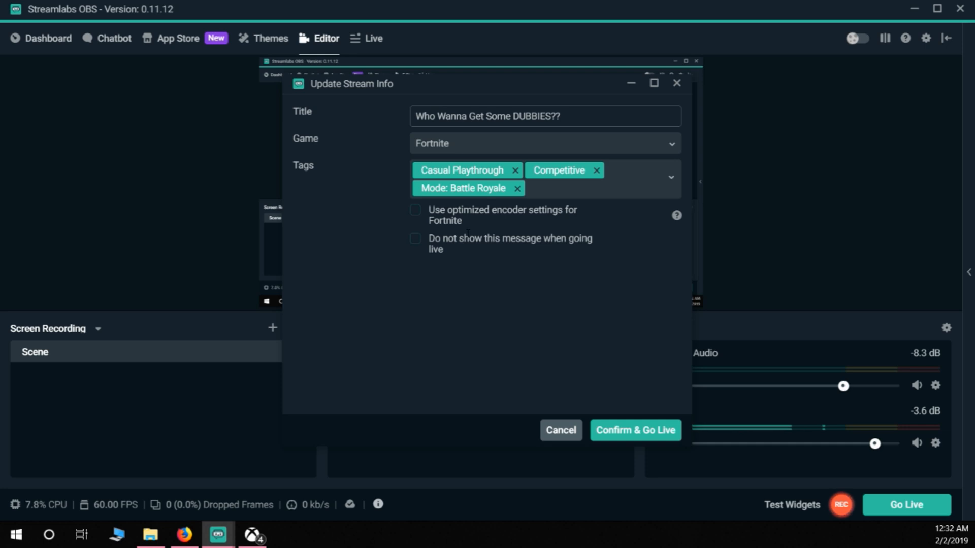
Step: Cancel the stream info, reopen it through Go Live to review the final confirmation, and cancel it again
{"action": "left_click", "coordinate": [559, 441]}
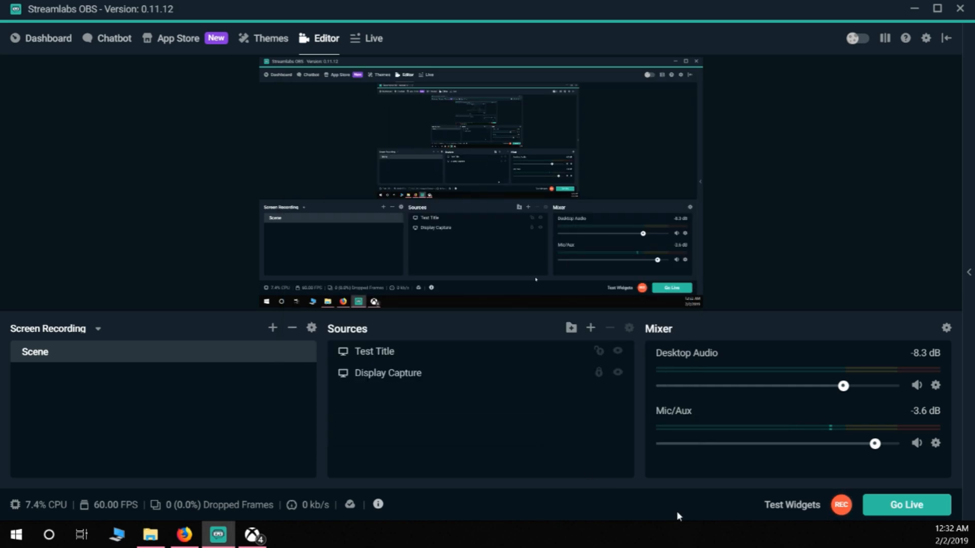
{"action": "left_click", "coordinate": [891, 510]}
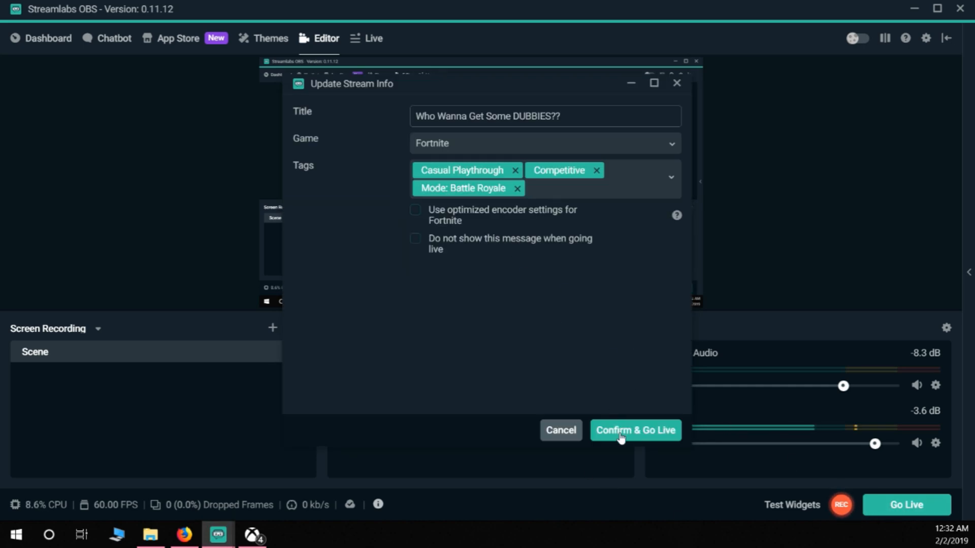
{"action": "left_click", "coordinate": [556, 433]}
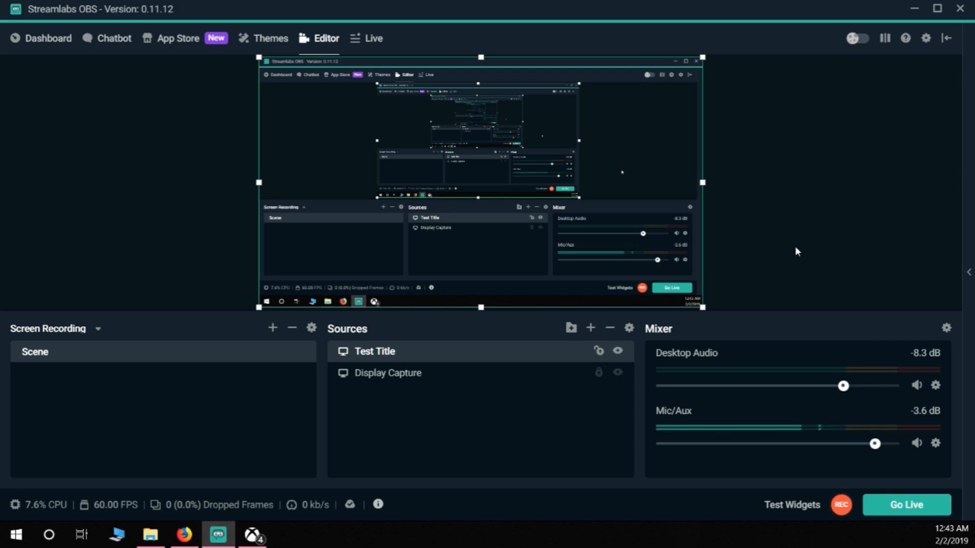
Step: Open the Test Title source's display capture settings, move the window aside and examine the available displays
{"action": "double_click", "coordinate": [378, 370]}
{"action": "left_click_drag", "start_coordinate": [474, 2], "coordinate": [747, 14]}
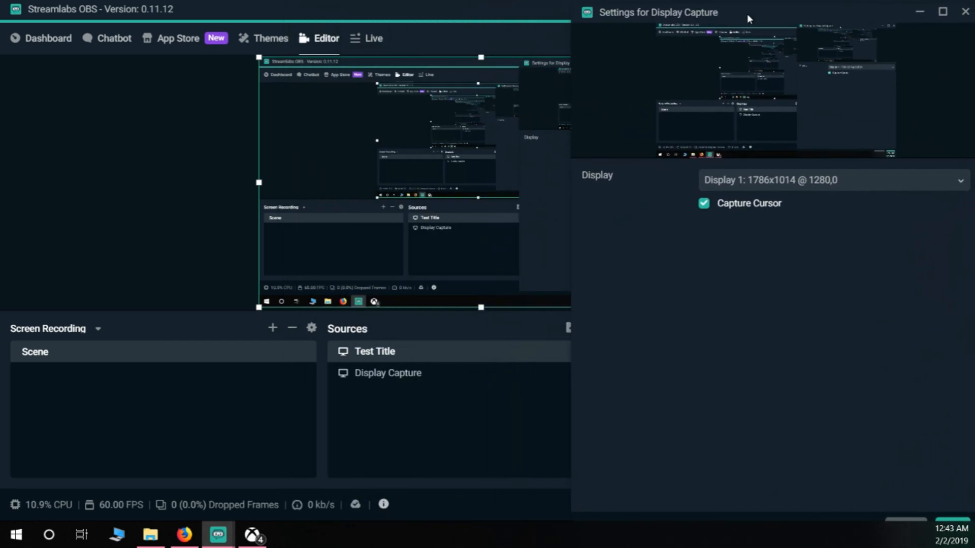
{"action": "left_click", "coordinate": [763, 187]}
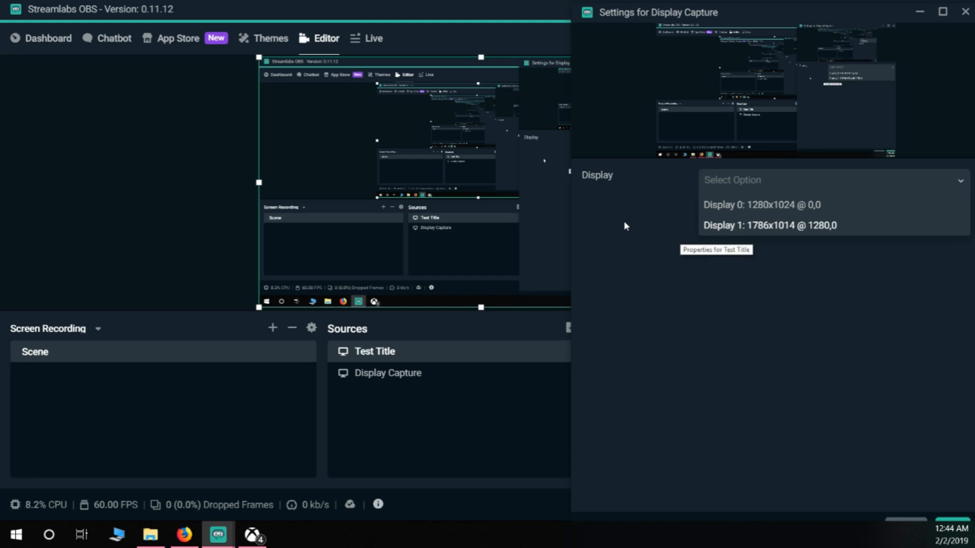
{"action": "key", "text": "Return"}
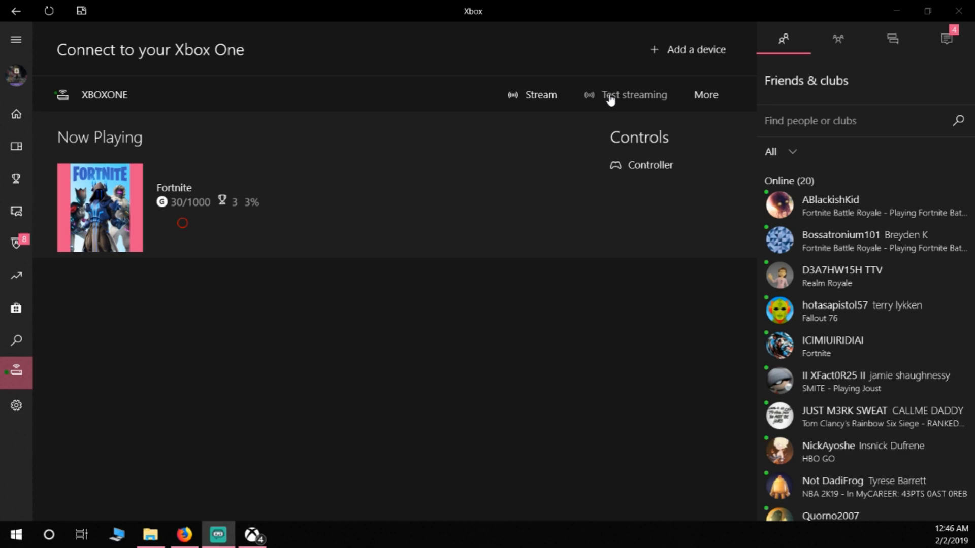
Step: Examine the additional connection options for XBOXONE in the Xbox app and close them without changing any
{"action": "left_click", "coordinate": [708, 98]}
{"action": "left_click", "coordinate": [688, 133]}
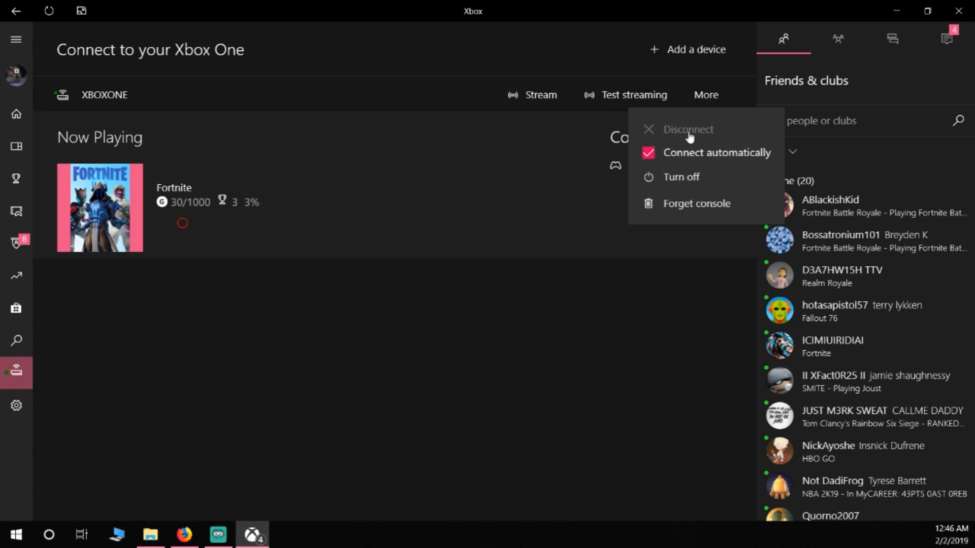
{"action": "left_click", "coordinate": [649, 99]}
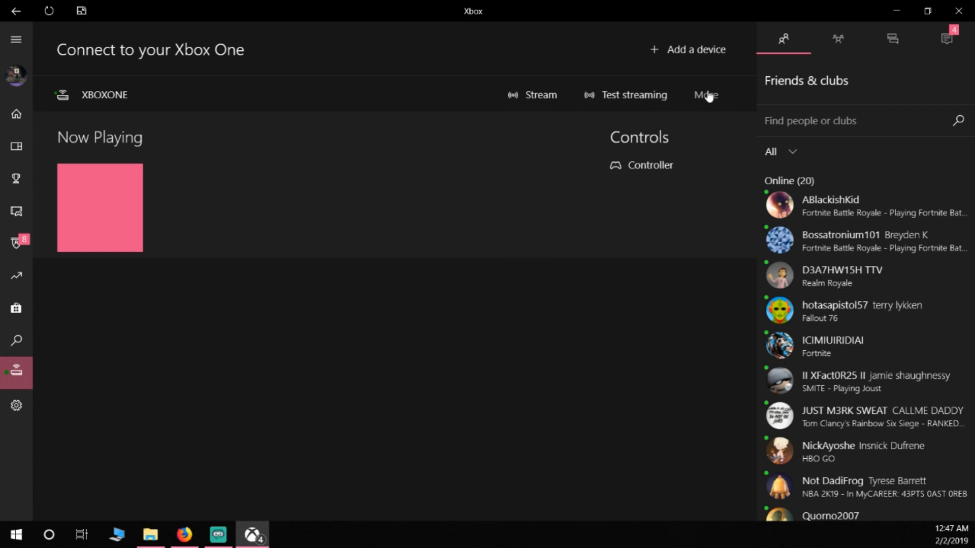
Step: Stream from XBOXONE to the PC, continue past the missing-controller notice, and stop streaming
{"action": "left_click", "coordinate": [514, 97]}
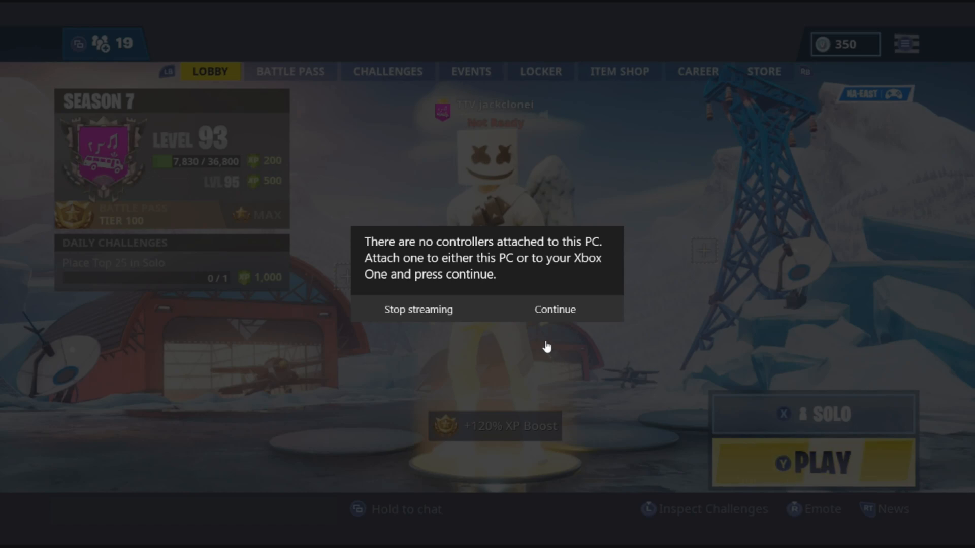
{"action": "left_click", "coordinate": [556, 310]}
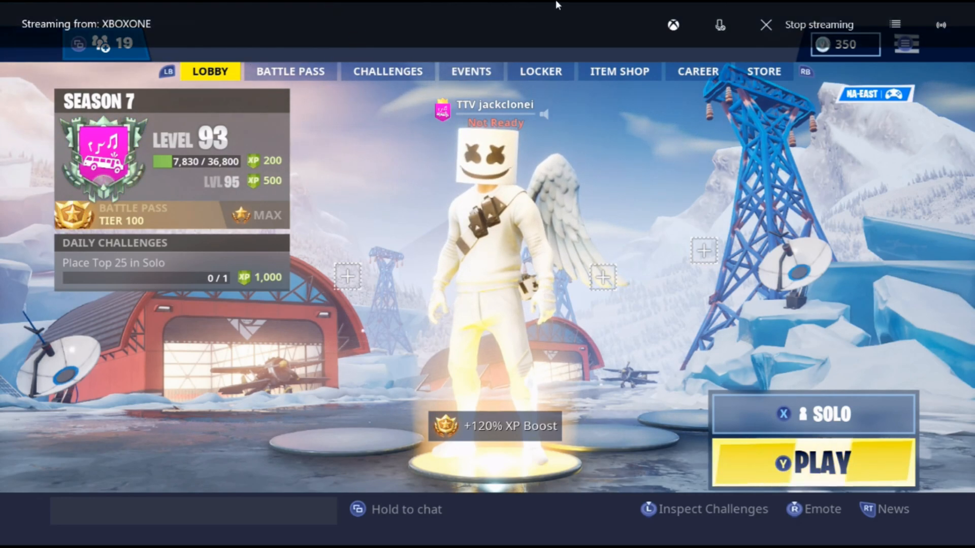
{"action": "left_click", "coordinate": [791, 36]}
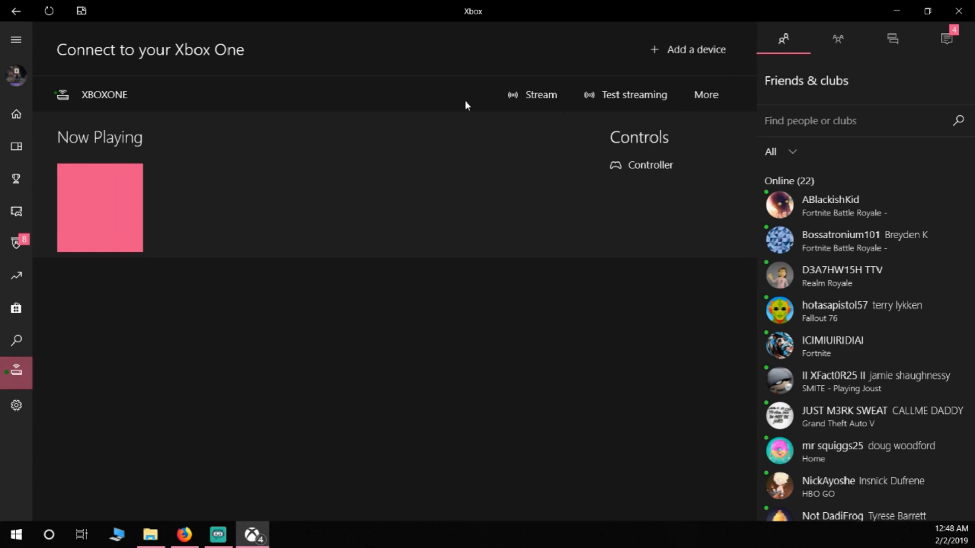
Step: Restart streaming from XBOXONE, continue past the controller notice, and set the stream quality to Low
{"action": "left_click", "coordinate": [527, 102]}
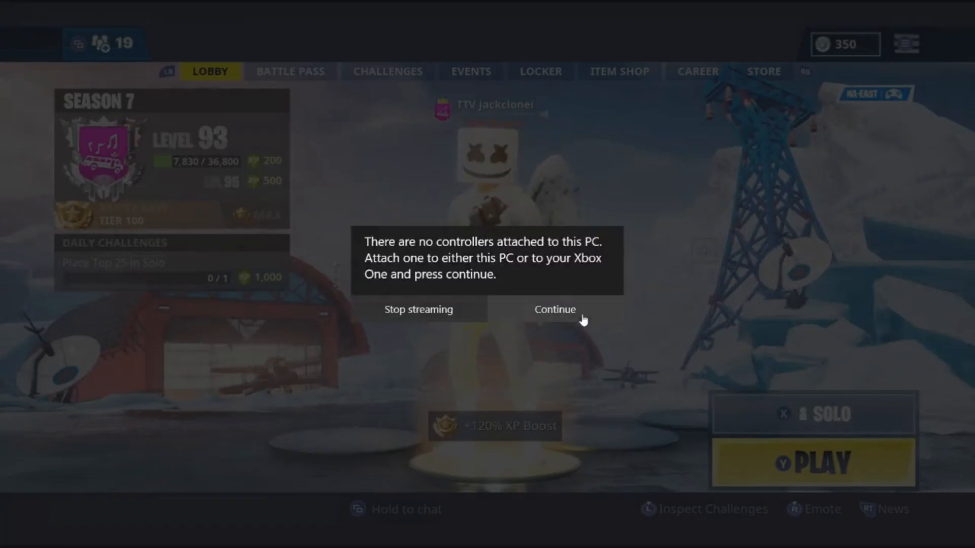
{"action": "left_click", "coordinate": [583, 317]}
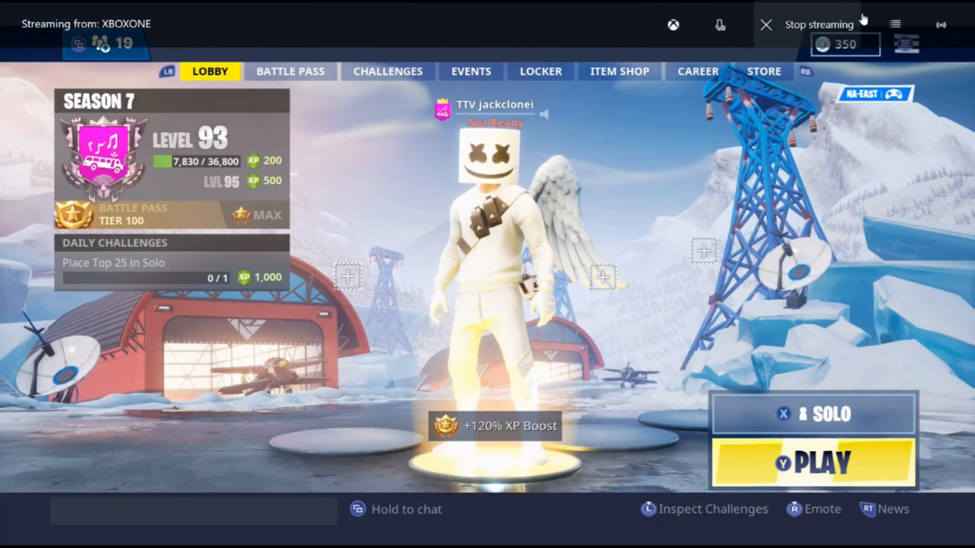
{"action": "left_click", "coordinate": [944, 30]}
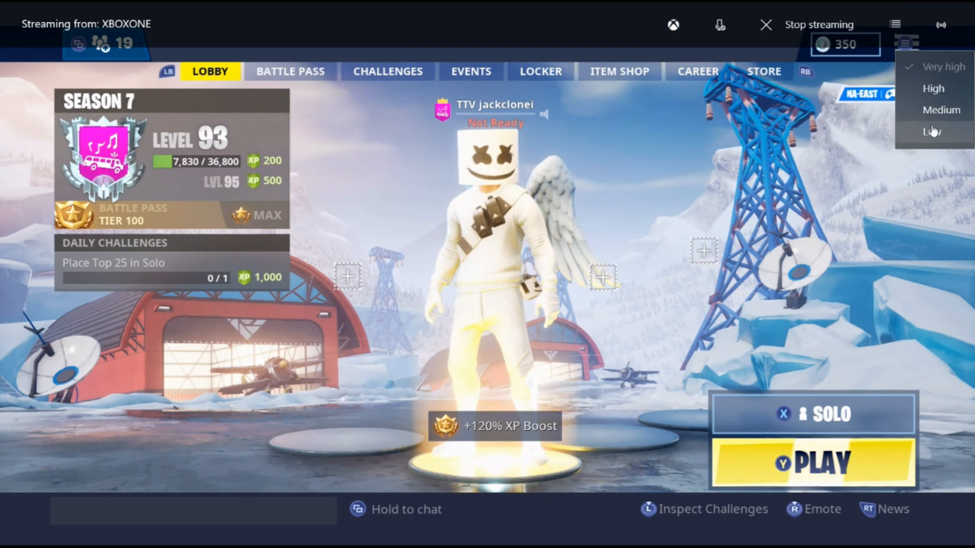
{"action": "left_click", "coordinate": [932, 131]}
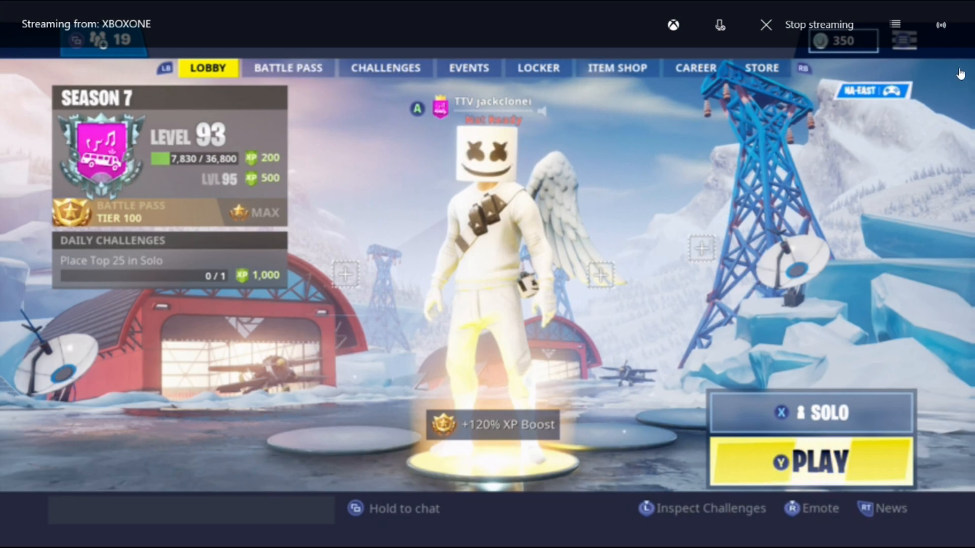
Step: Set the stream quality to Very high, check the selected quality, and stop streaming from the console
{"action": "left_click", "coordinate": [940, 25]}
{"action": "left_click", "coordinate": [933, 75]}
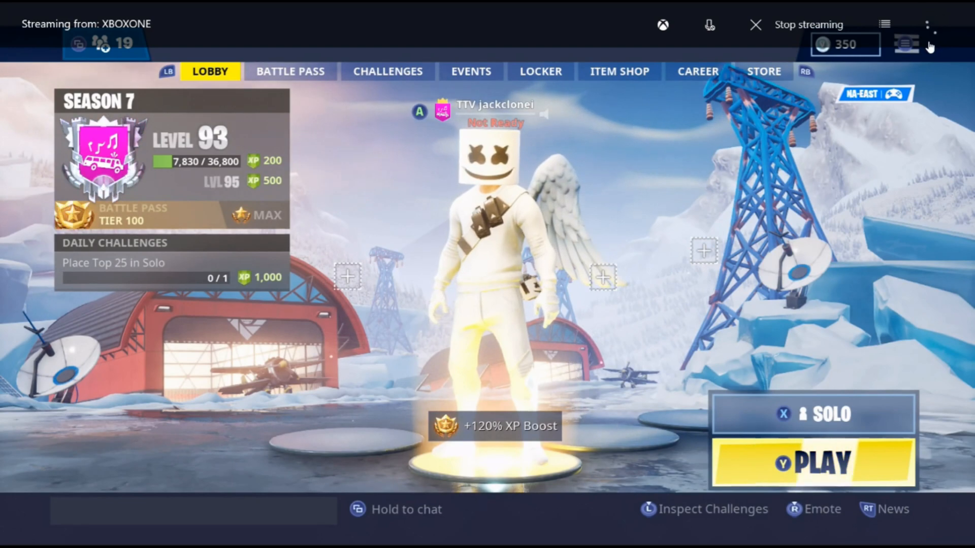
{"action": "left_click", "coordinate": [940, 25]}
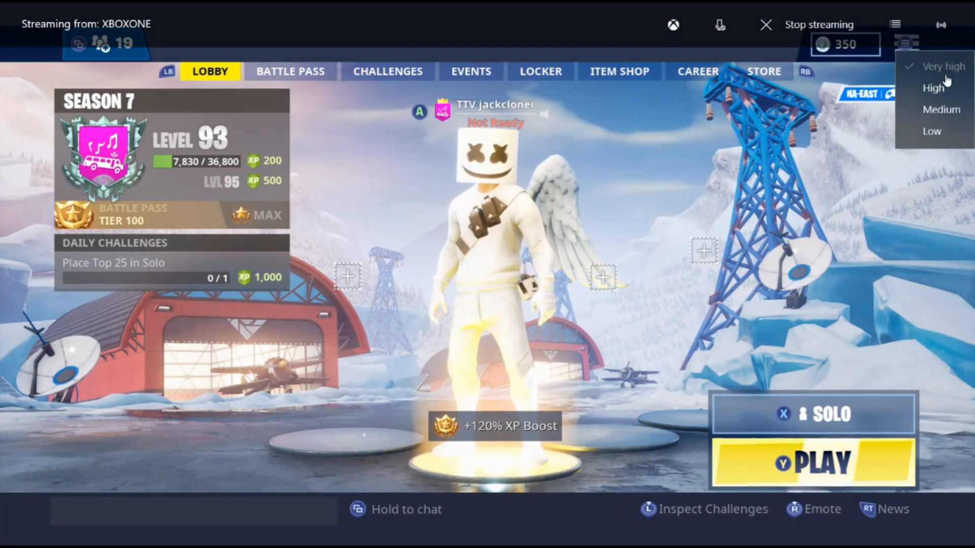
{"action": "left_click", "coordinate": [798, 144]}
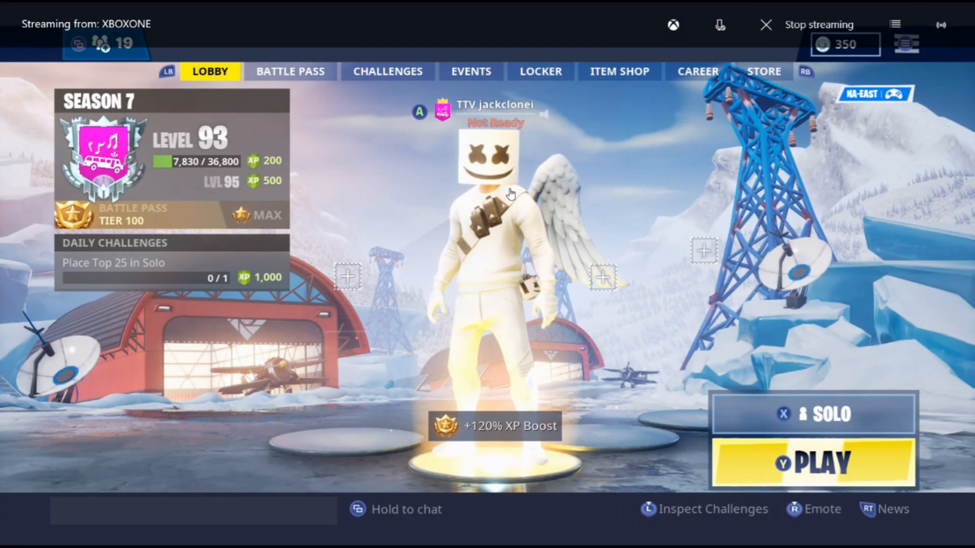
{"action": "left_click", "coordinate": [797, 26]}
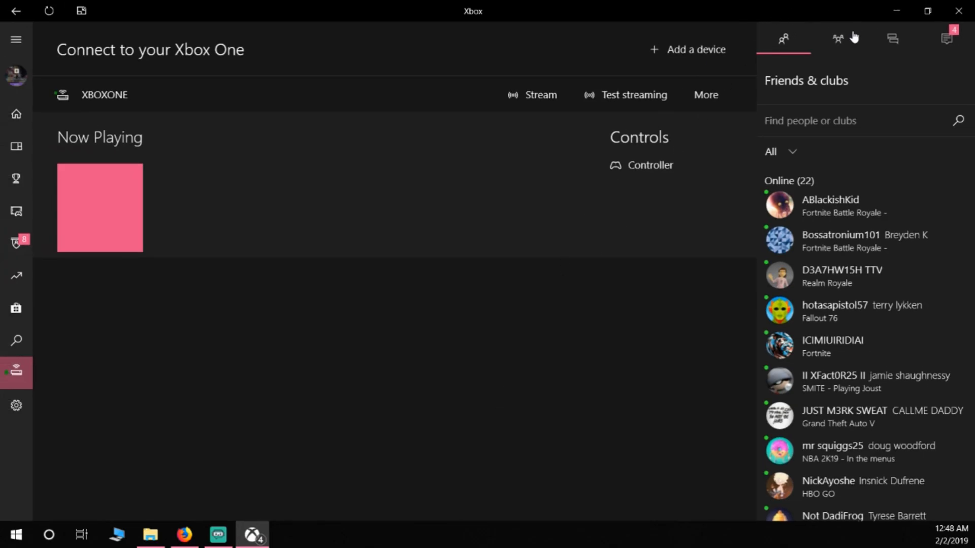
Step: Start a party, view the first online friend's profile for its party invite option, and return to the console connection page
{"action": "left_click", "coordinate": [838, 39]}
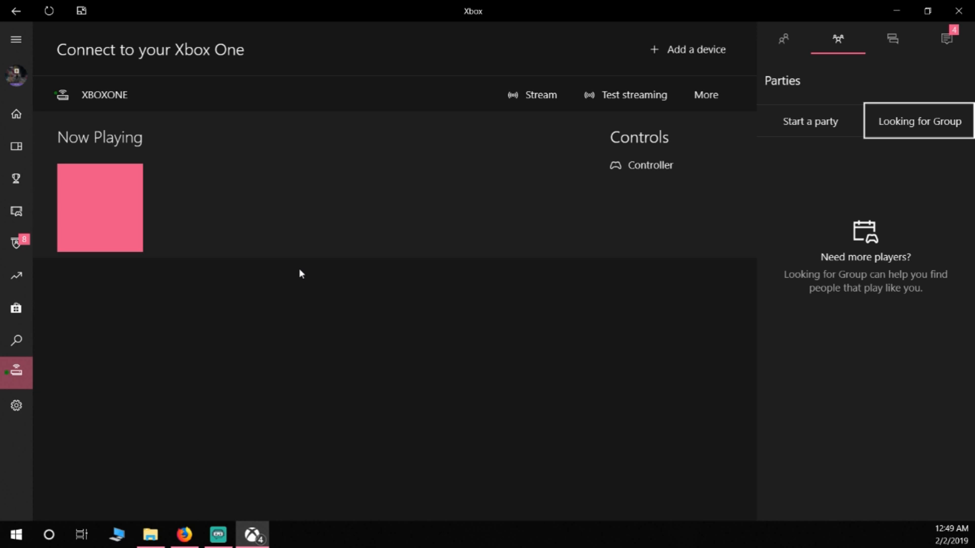
{"action": "left_click", "coordinate": [789, 127]}
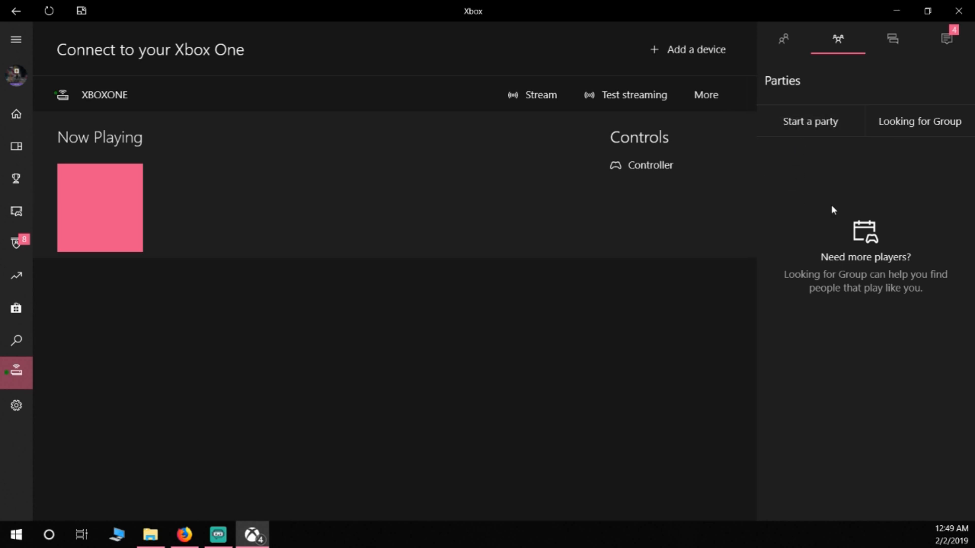
{"action": "left_click", "coordinate": [785, 40]}
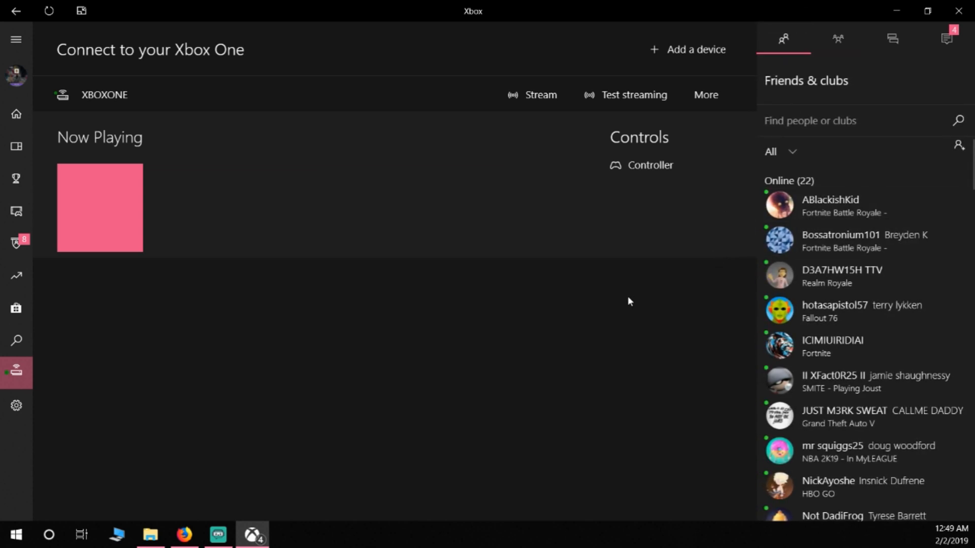
{"action": "left_click", "coordinate": [834, 206]}
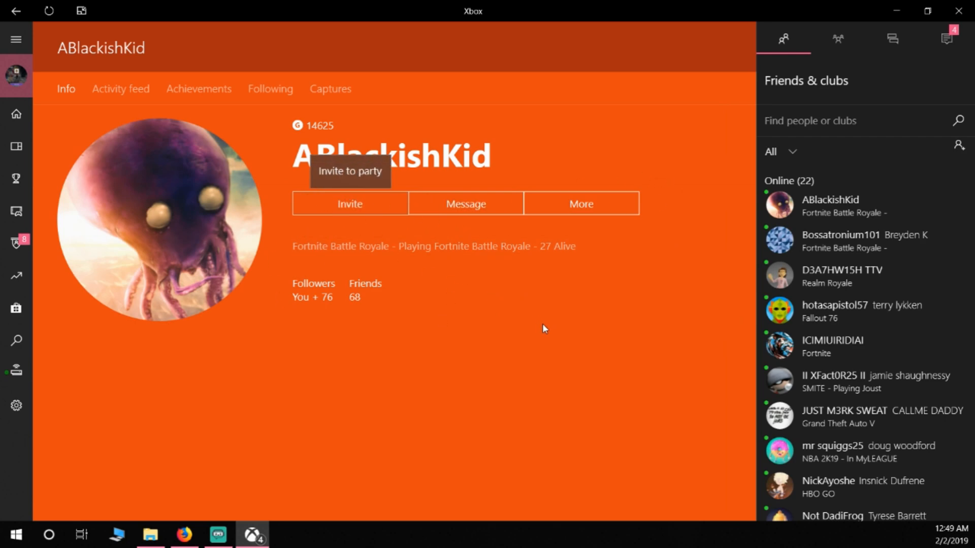
{"action": "left_click", "coordinate": [836, 41]}
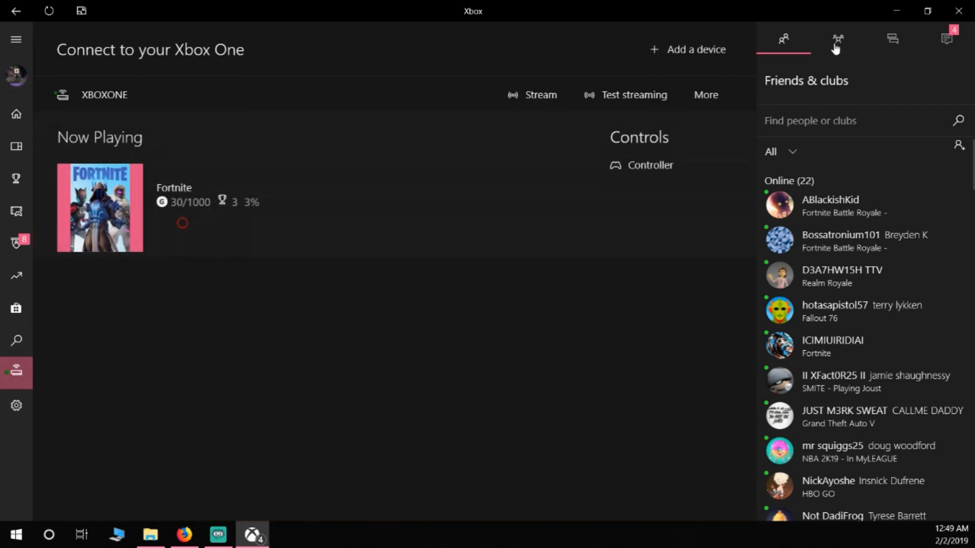
Step: Return to the current party, examine its party options including the audio device setting, and collapse them
{"action": "left_click", "coordinate": [838, 39]}
{"action": "left_click", "coordinate": [837, 254]}
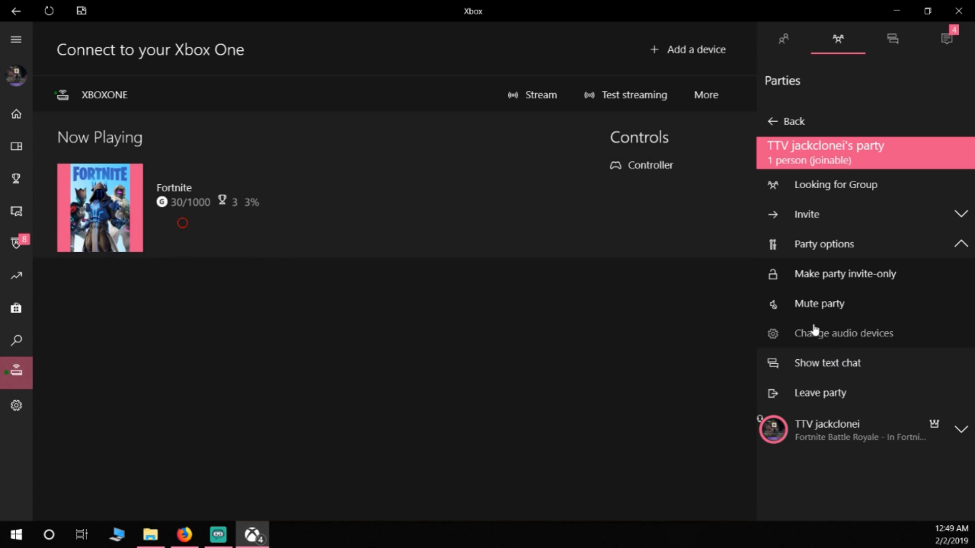
{"action": "left_click", "coordinate": [821, 248]}
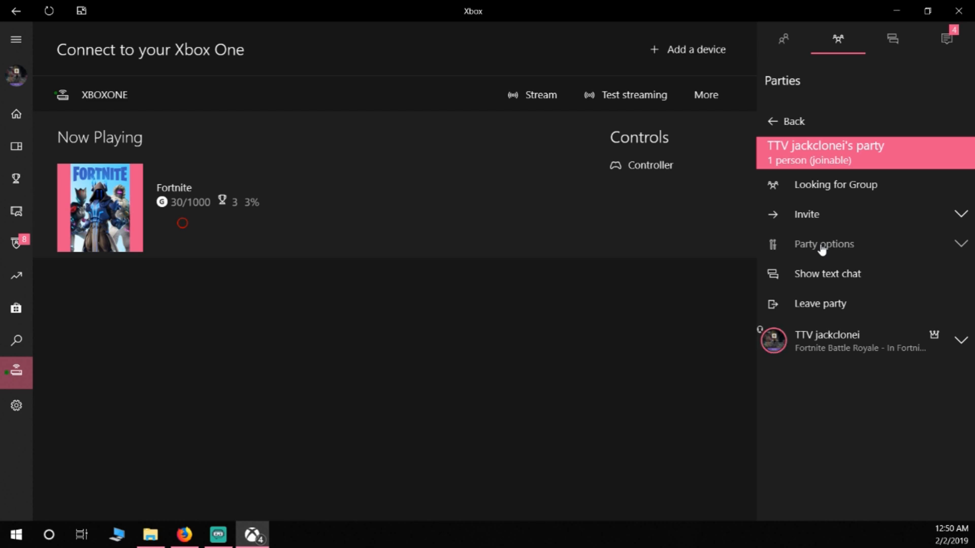
Step: Leave the party, decline to rate the experience, and switch back to Streamlabs OBS
{"action": "left_click", "coordinate": [810, 304]}
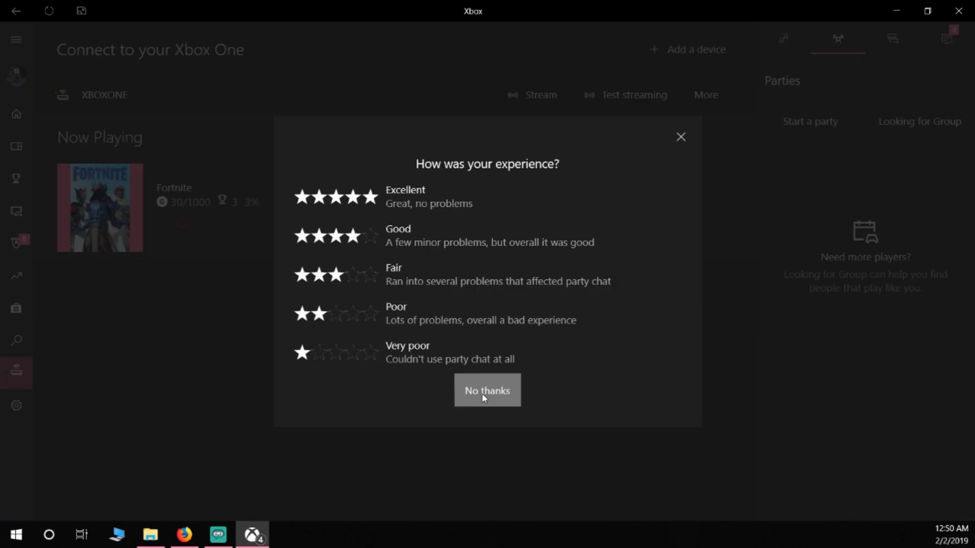
{"action": "left_click", "coordinate": [485, 391]}
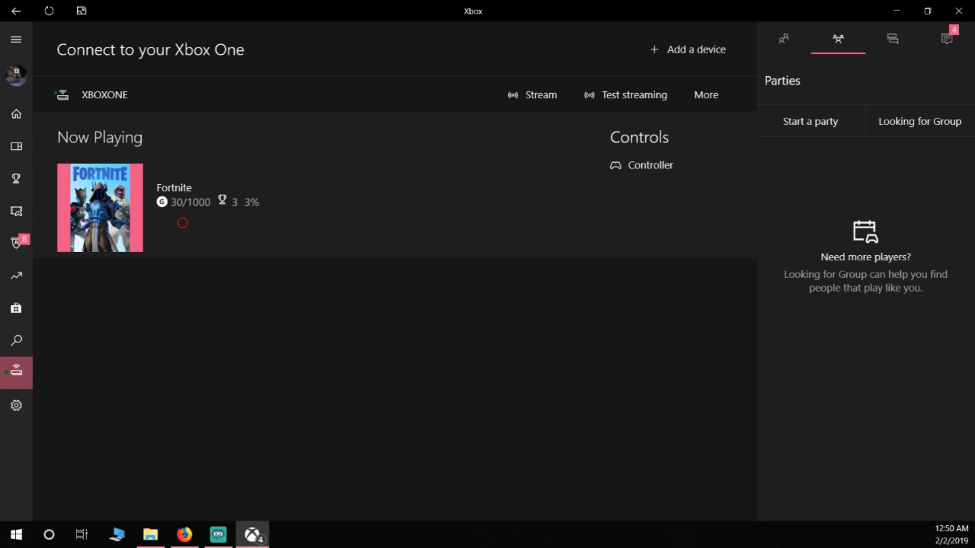
{"action": "key", "text": "alt+Tab"}
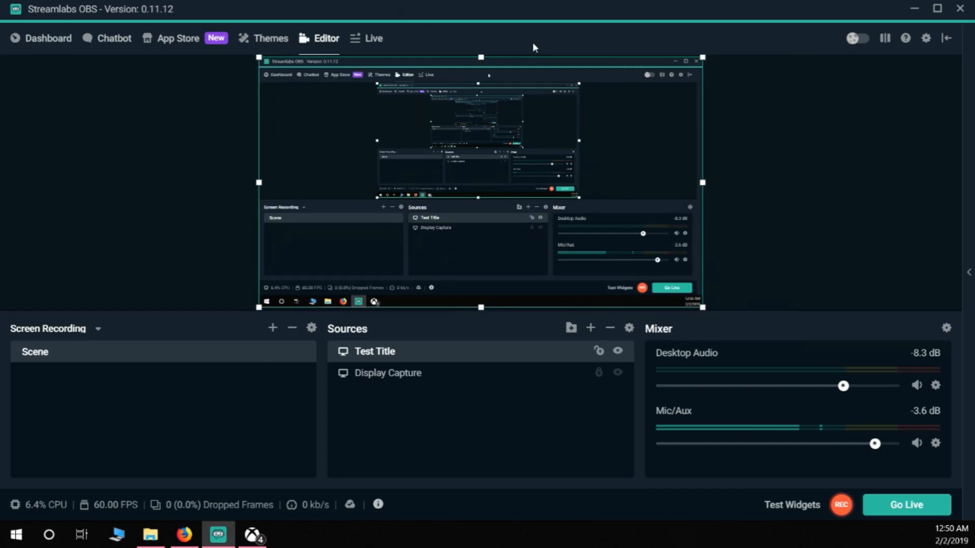
Step: Open the output settings and look over the advanced streaming options
{"action": "left_click", "coordinate": [818, 92]}
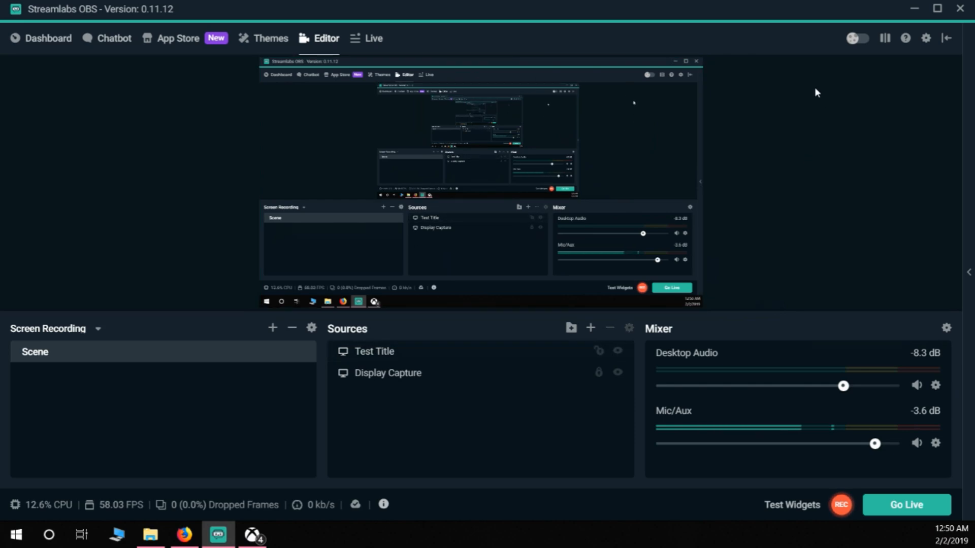
{"action": "left_click", "coordinate": [925, 40]}
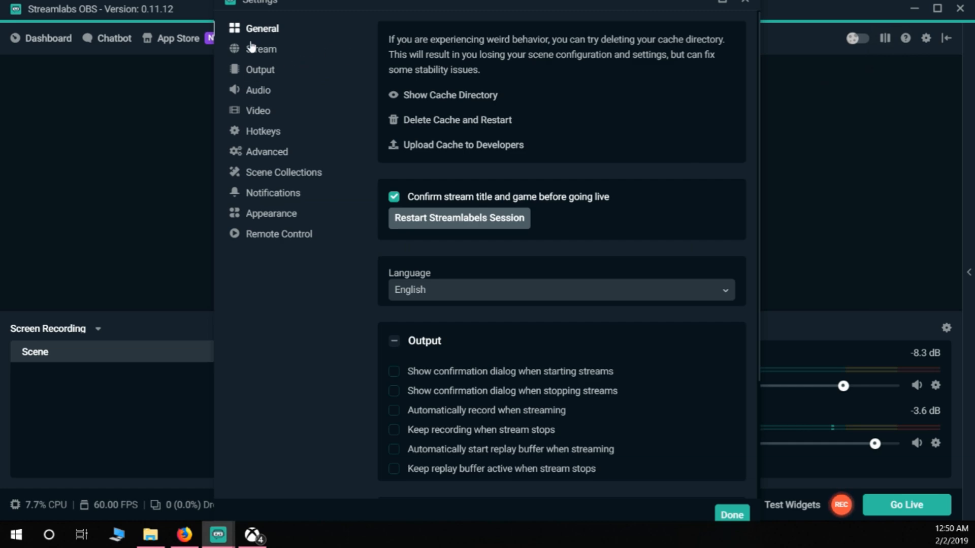
{"action": "left_click", "coordinate": [257, 70]}
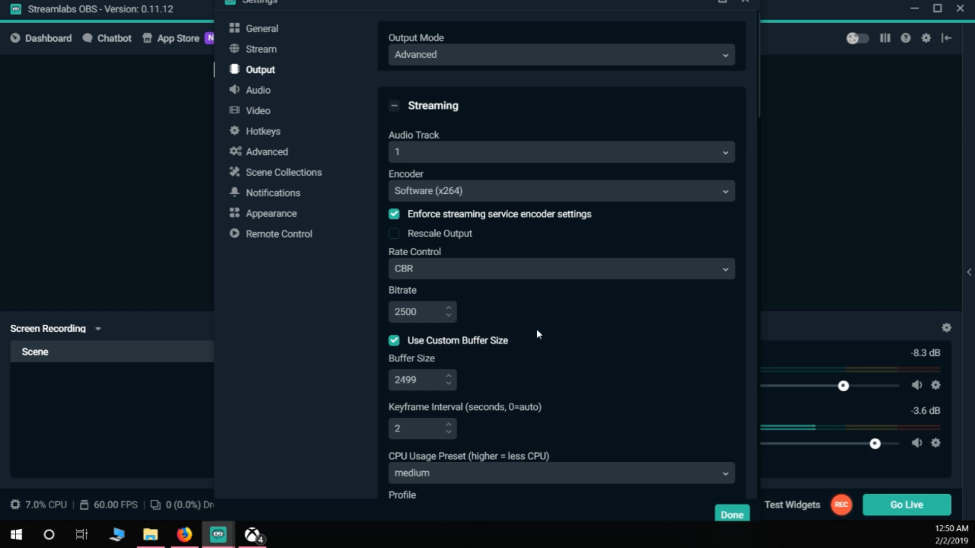
{"action": "scroll", "coordinate": [536, 329], "scroll_direction": "down", "scroll_amount": 2}
{"action": "scroll", "coordinate": [530, 328], "scroll_direction": "up", "scroll_amount": 2}
Step: View the available streaming encoders and choose Software (x264)
{"action": "left_click", "coordinate": [429, 191]}
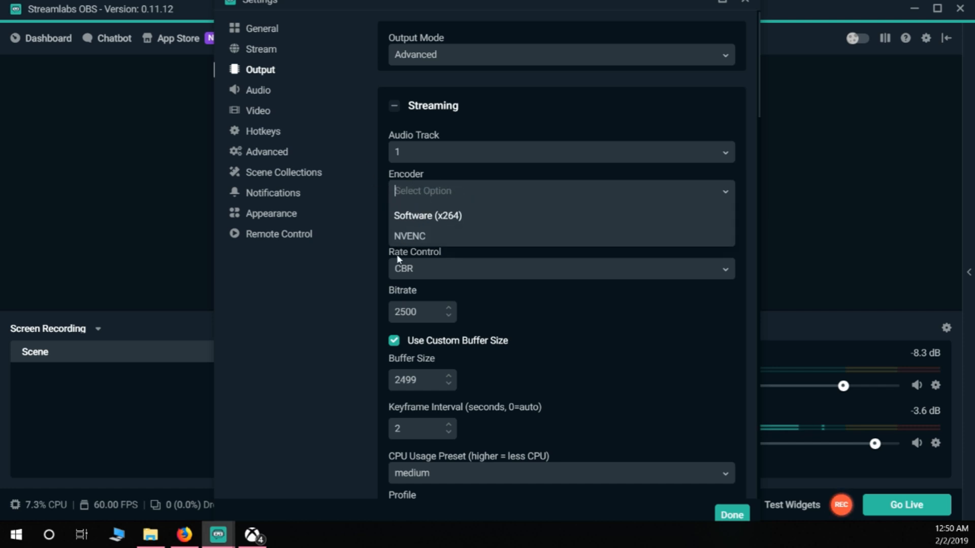
{"action": "left_click", "coordinate": [427, 217]}
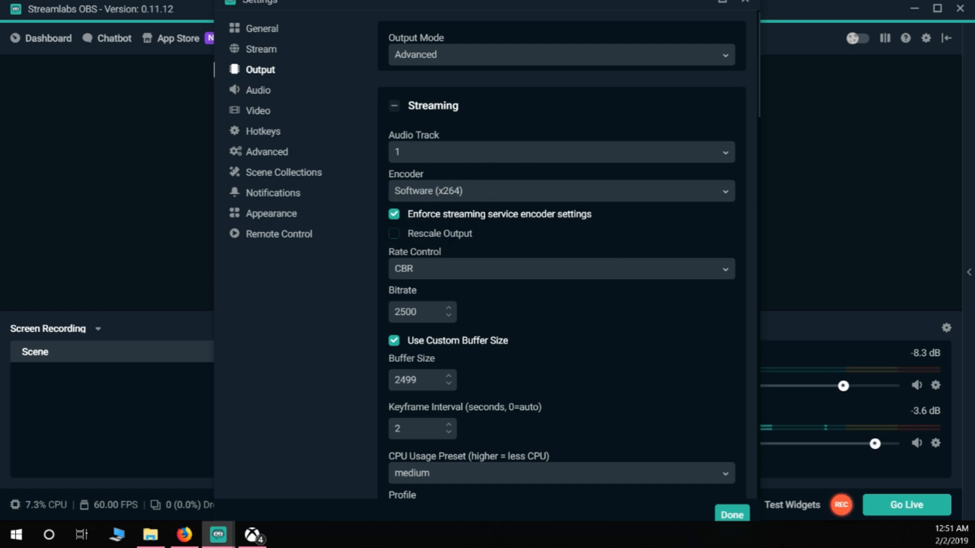
{"action": "left_click", "coordinate": [426, 196]}
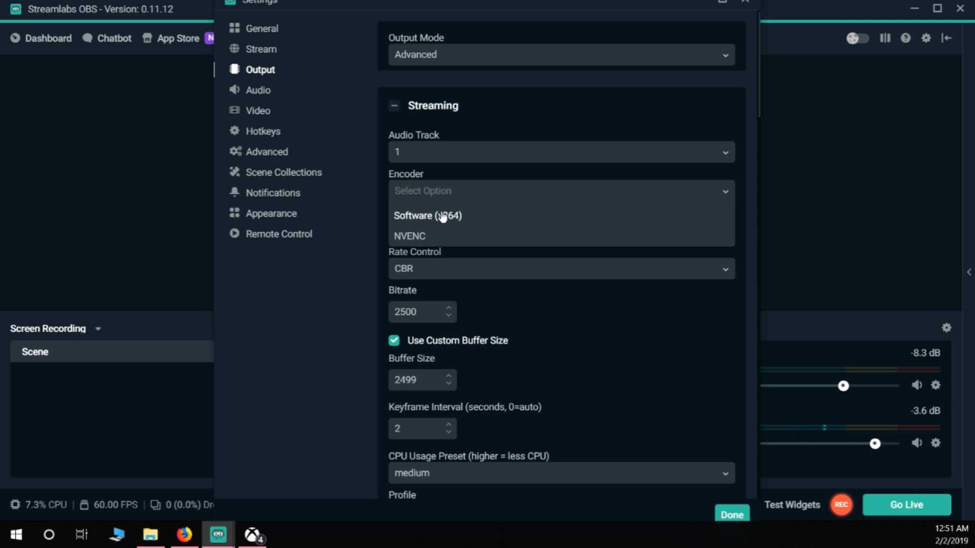
{"action": "left_click", "coordinate": [442, 217]}
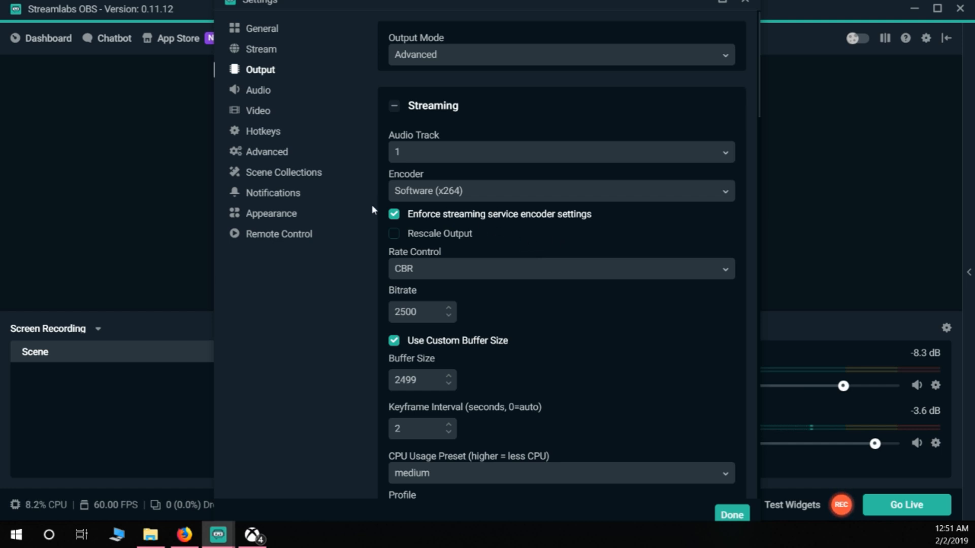
Step: Set the streaming rate control to CBR
{"action": "scroll", "coordinate": [457, 269], "scroll_direction": "down", "scroll_amount": 3}
{"action": "left_click", "coordinate": [431, 210]}
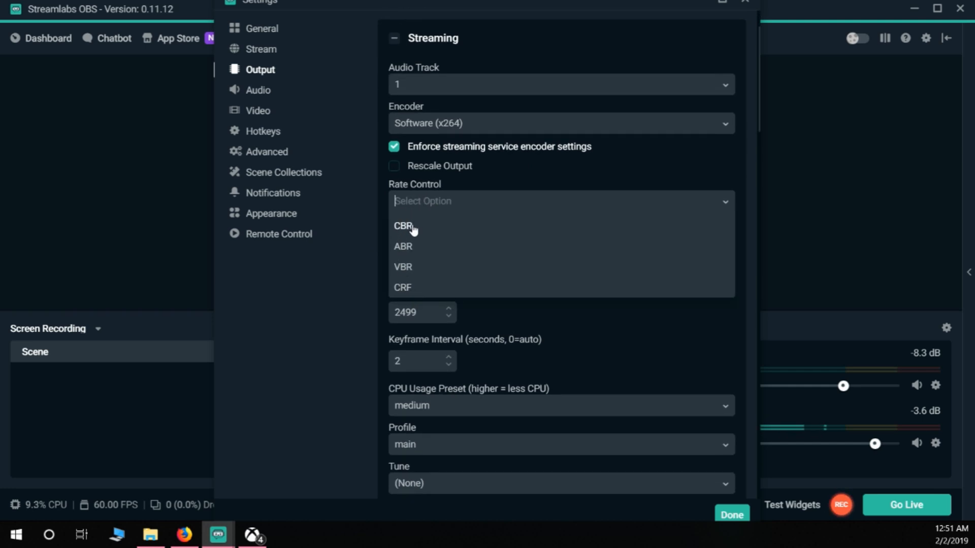
{"action": "left_click", "coordinate": [411, 224]}
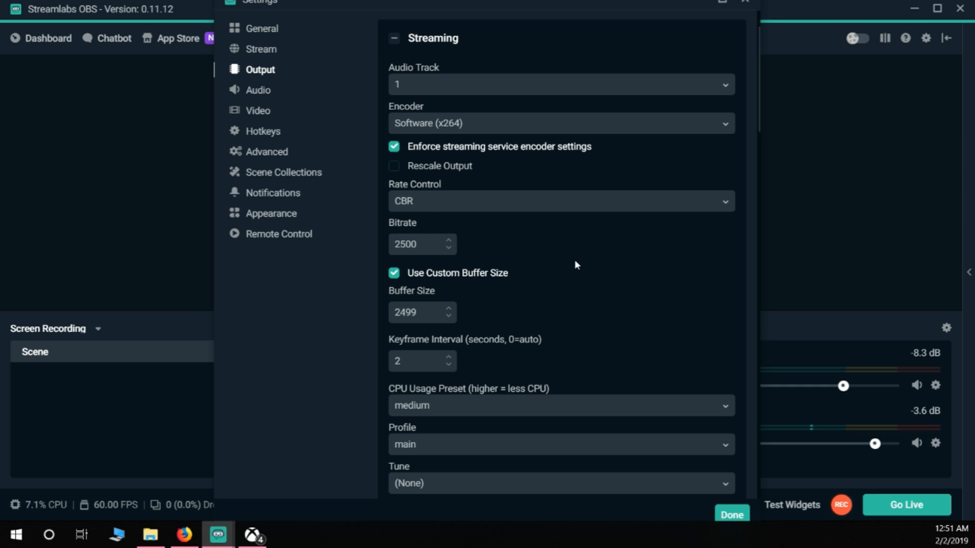
Step: Examine the streaming bitrate, custom buffer size and keyframe interval settings
{"action": "scroll", "coordinate": [407, 232], "scroll_direction": "down", "scroll_amount": 2}
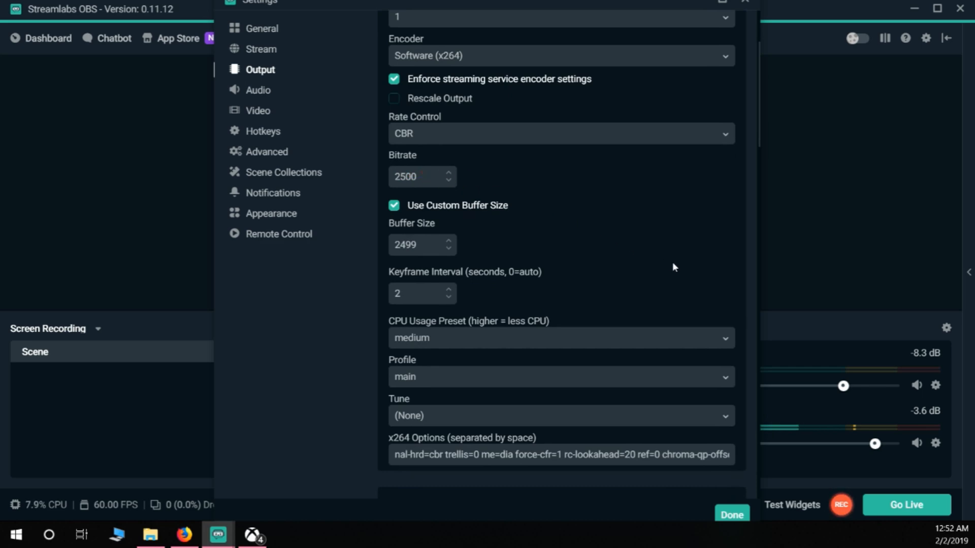
{"action": "scroll", "coordinate": [672, 267], "scroll_direction": "up", "scroll_amount": 2}
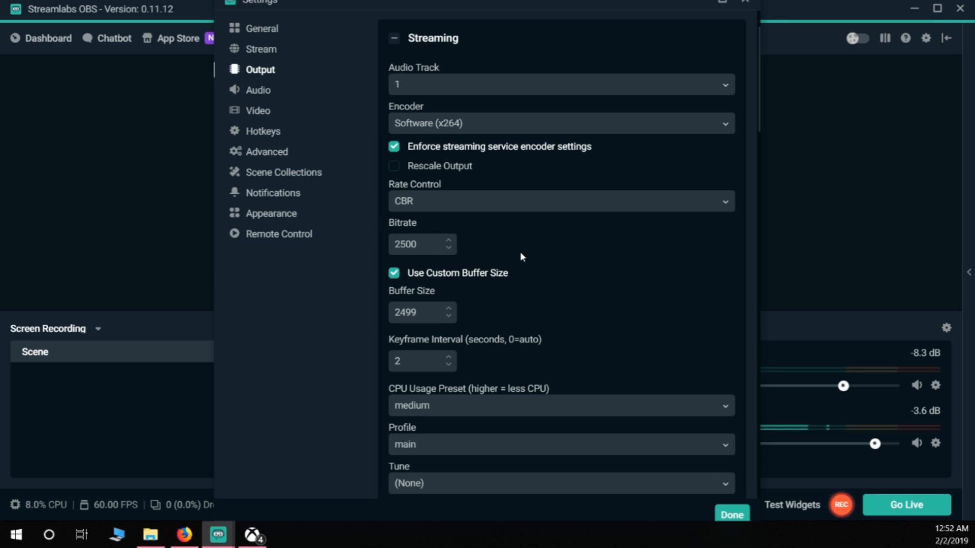
{"action": "scroll", "coordinate": [467, 255], "scroll_direction": "down", "scroll_amount": 1}
{"action": "scroll", "coordinate": [468, 255], "scroll_direction": "up", "scroll_amount": 1}
{"action": "scroll", "coordinate": [517, 261], "scroll_direction": "down", "scroll_amount": 1}
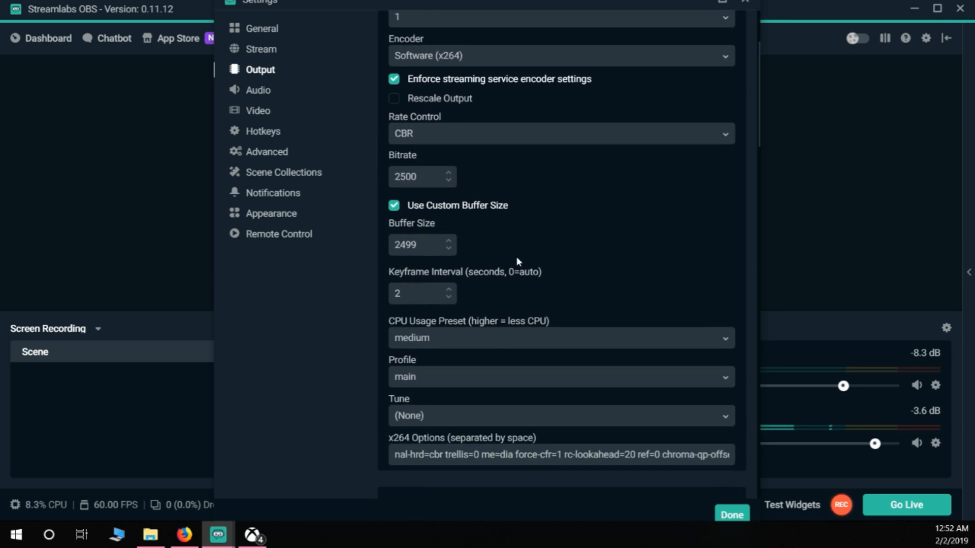
{"action": "scroll", "coordinate": [516, 256], "scroll_direction": "up", "scroll_amount": 1}
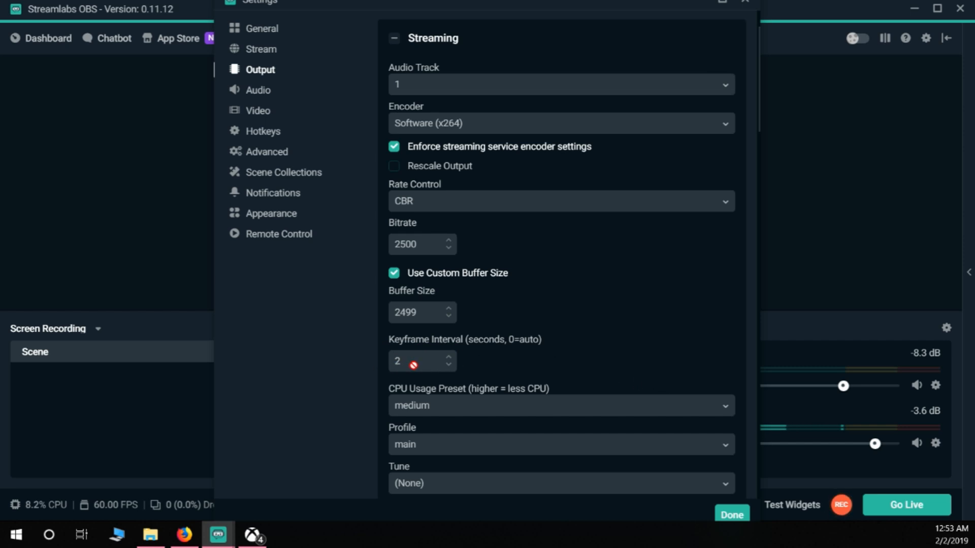
{"action": "scroll", "coordinate": [539, 358], "scroll_direction": "down", "scroll_amount": 1}
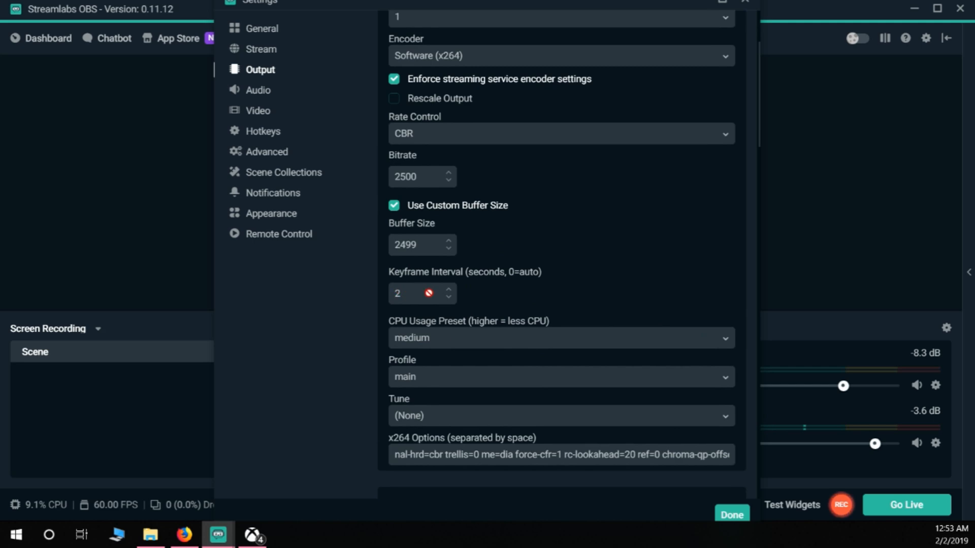
{"action": "scroll", "coordinate": [383, 284], "scroll_direction": "down", "scroll_amount": 1}
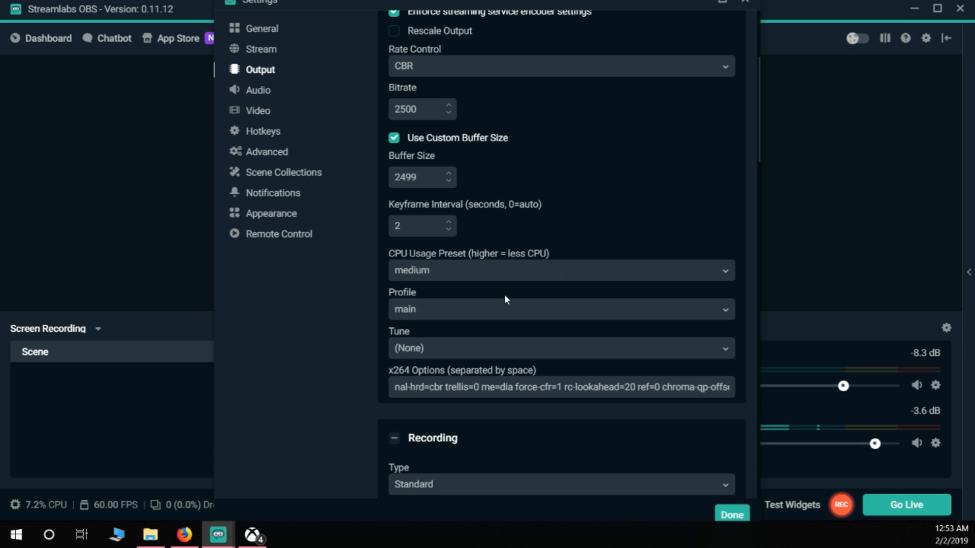
Step: Look through the CPU usage preset choices and close the list without changing the selection
{"action": "left_click", "coordinate": [502, 277]}
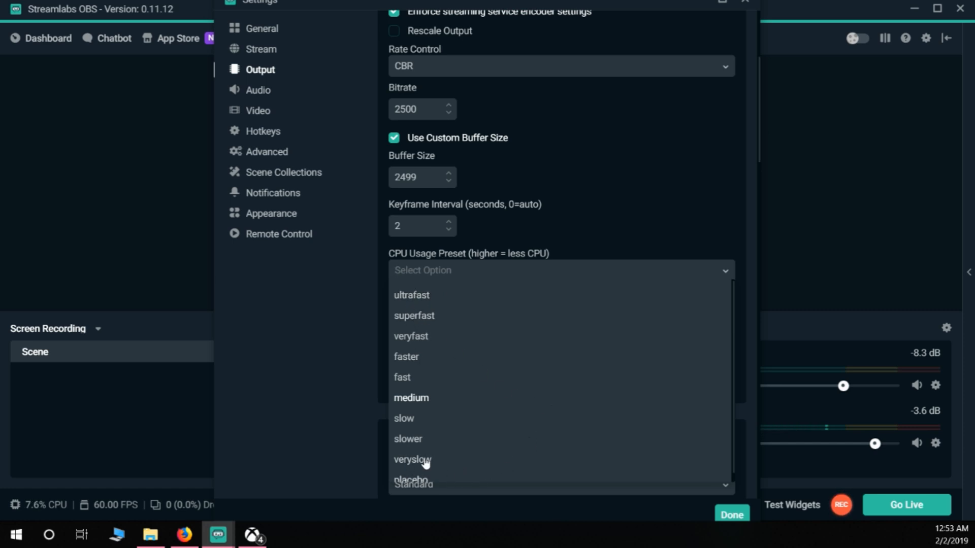
{"action": "scroll", "coordinate": [434, 457], "scroll_direction": "down", "scroll_amount": 1}
{"action": "scroll", "coordinate": [418, 378], "scroll_direction": "up", "scroll_amount": 1}
{"action": "scroll", "coordinate": [417, 432], "scroll_direction": "down", "scroll_amount": 1}
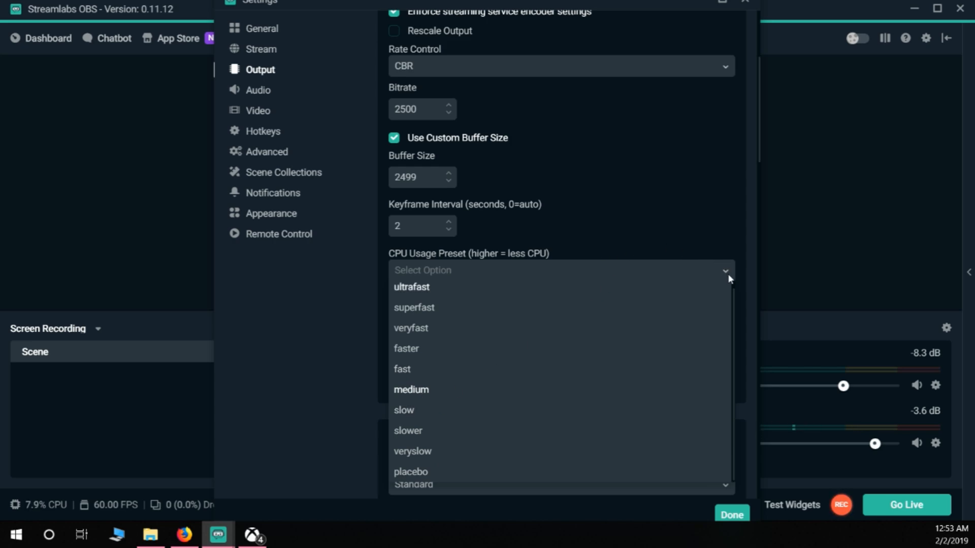
{"action": "left_click", "coordinate": [726, 273]}
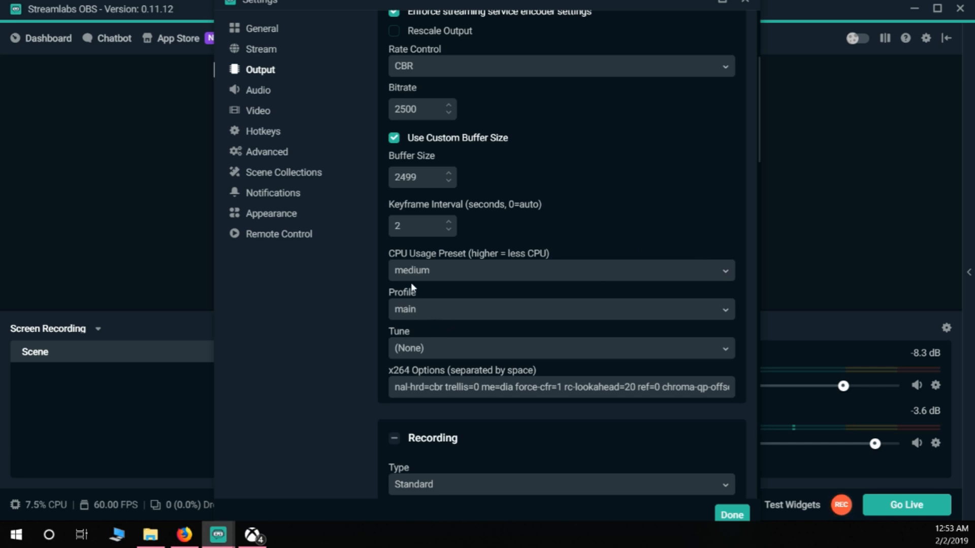
Step: View the encoder's Profile and Tune choices, leaving both selections as they are
{"action": "left_click", "coordinate": [432, 317]}
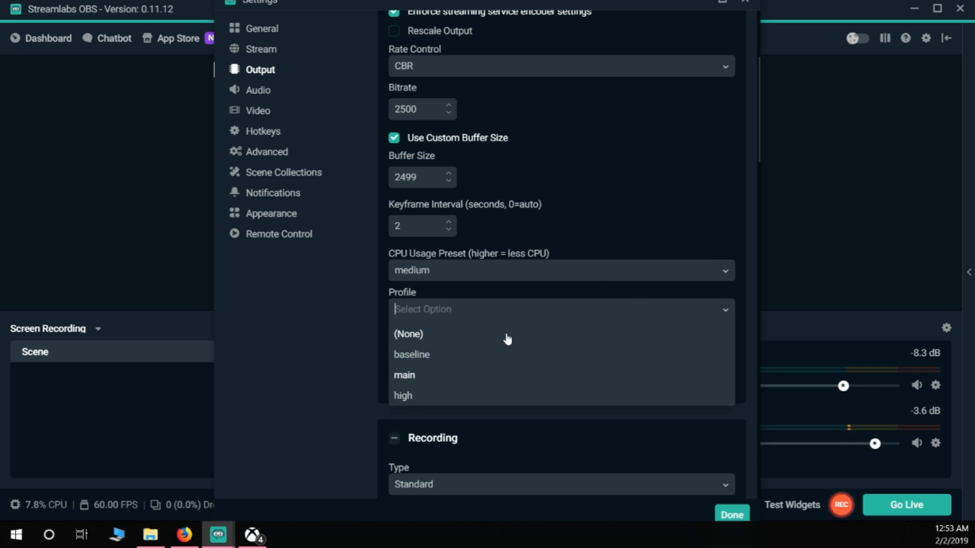
{"action": "left_click", "coordinate": [729, 308]}
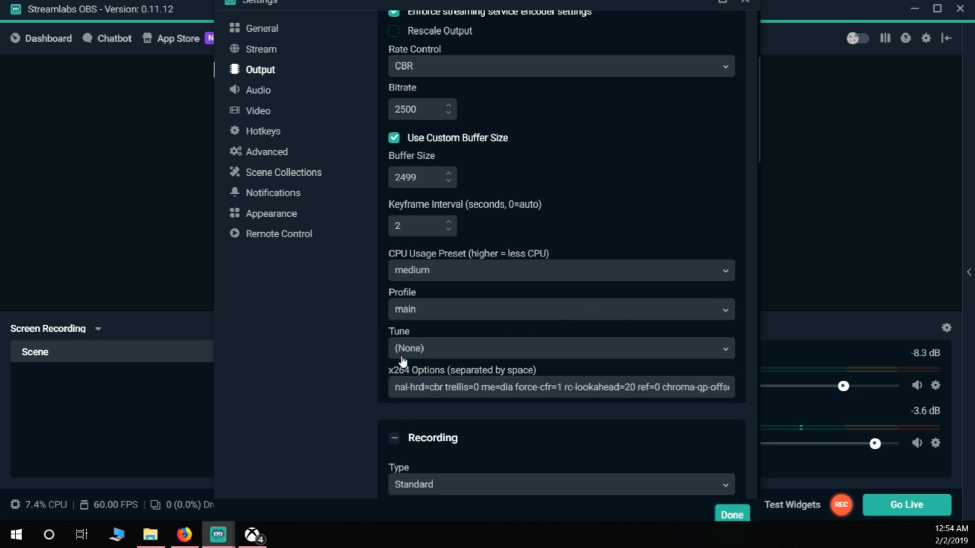
{"action": "left_click", "coordinate": [418, 352]}
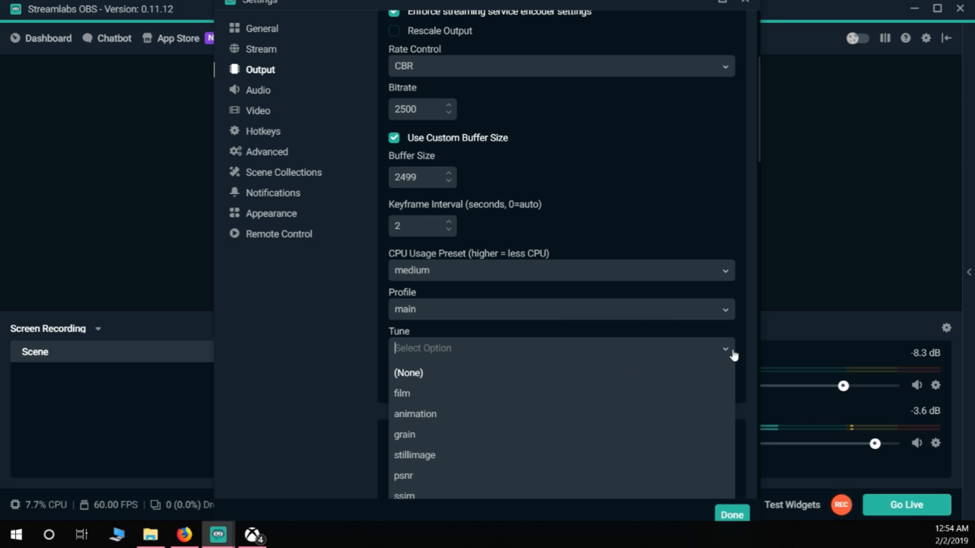
{"action": "left_click", "coordinate": [723, 349]}
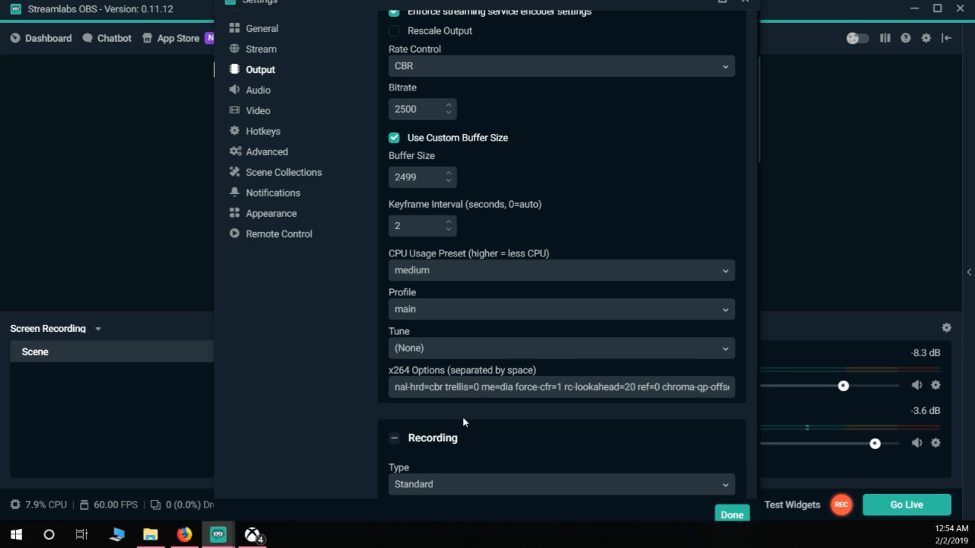
Step: Check the video settings for resolution, downscale filter and FPS, and close the settings
{"action": "scroll", "coordinate": [462, 417], "scroll_direction": "up", "scroll_amount": 2}
{"action": "scroll", "coordinate": [544, 394], "scroll_direction": "up", "scroll_amount": 4}
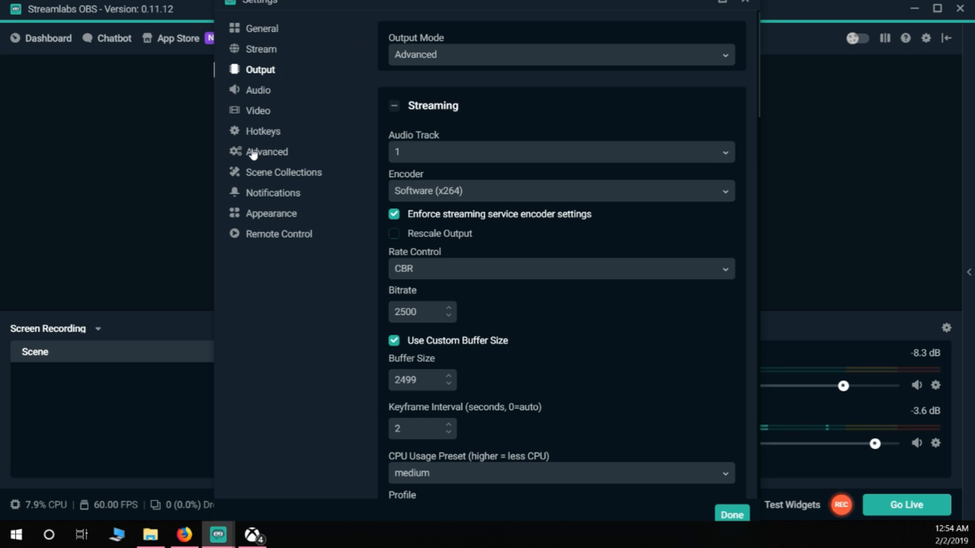
{"action": "left_click", "coordinate": [263, 132]}
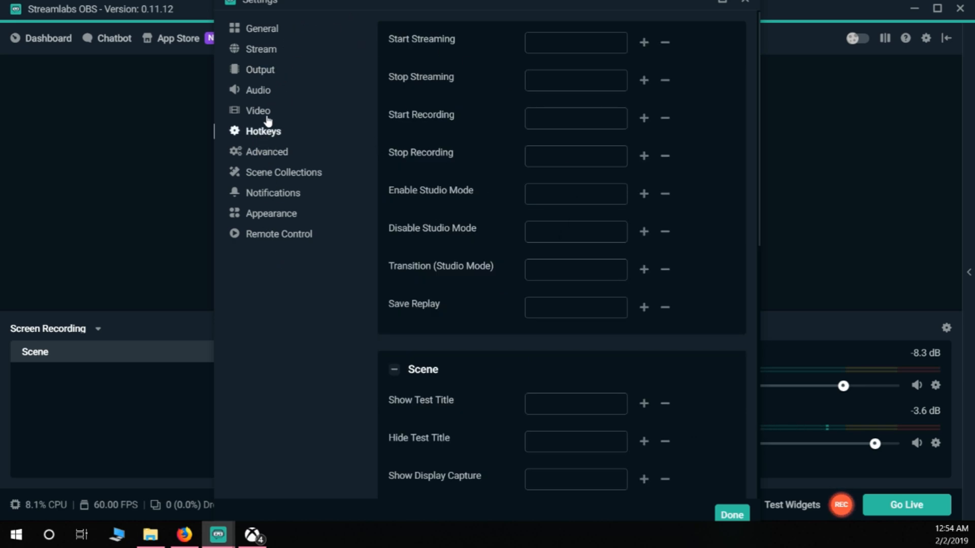
{"action": "left_click", "coordinate": [265, 116]}
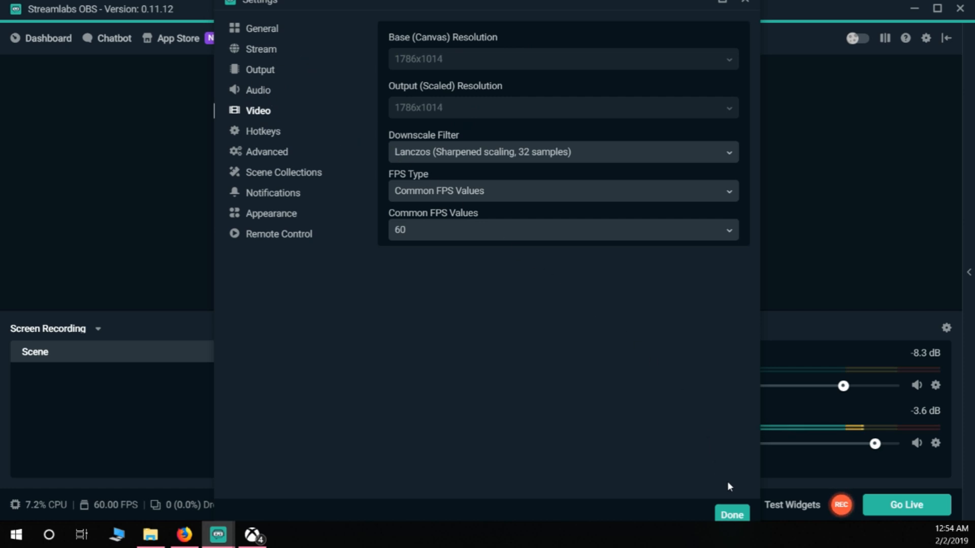
{"action": "left_click", "coordinate": [732, 515]}
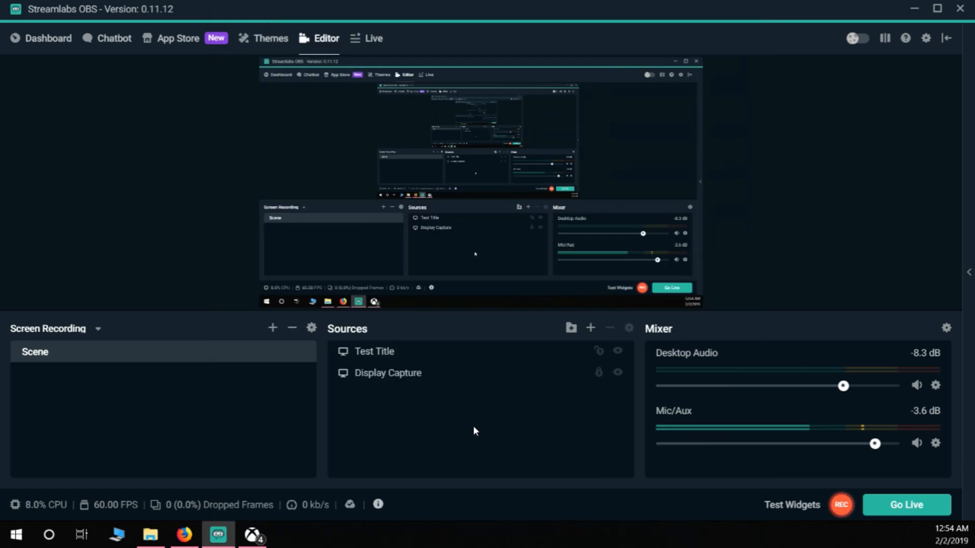